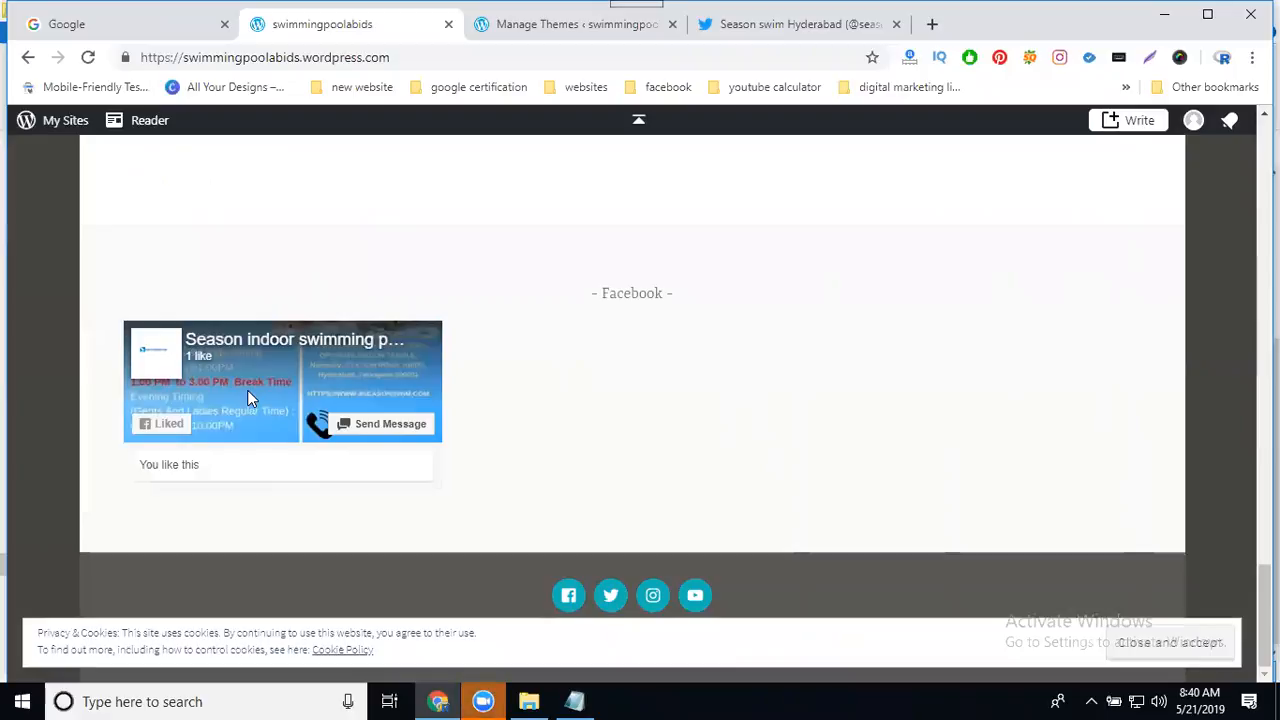
# Step: View the Season swim Hyderabad Twitter profile and select its web address
pyautogui.click(718, 24)
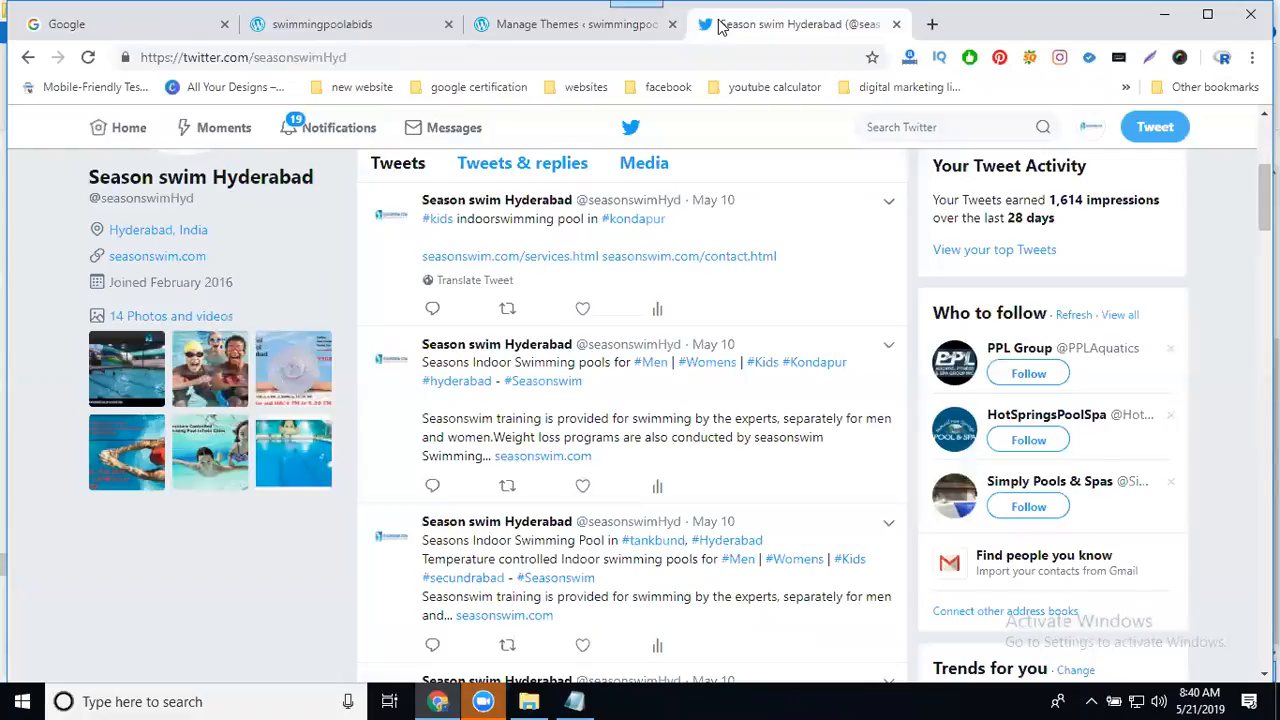
pyautogui.click(446, 53)
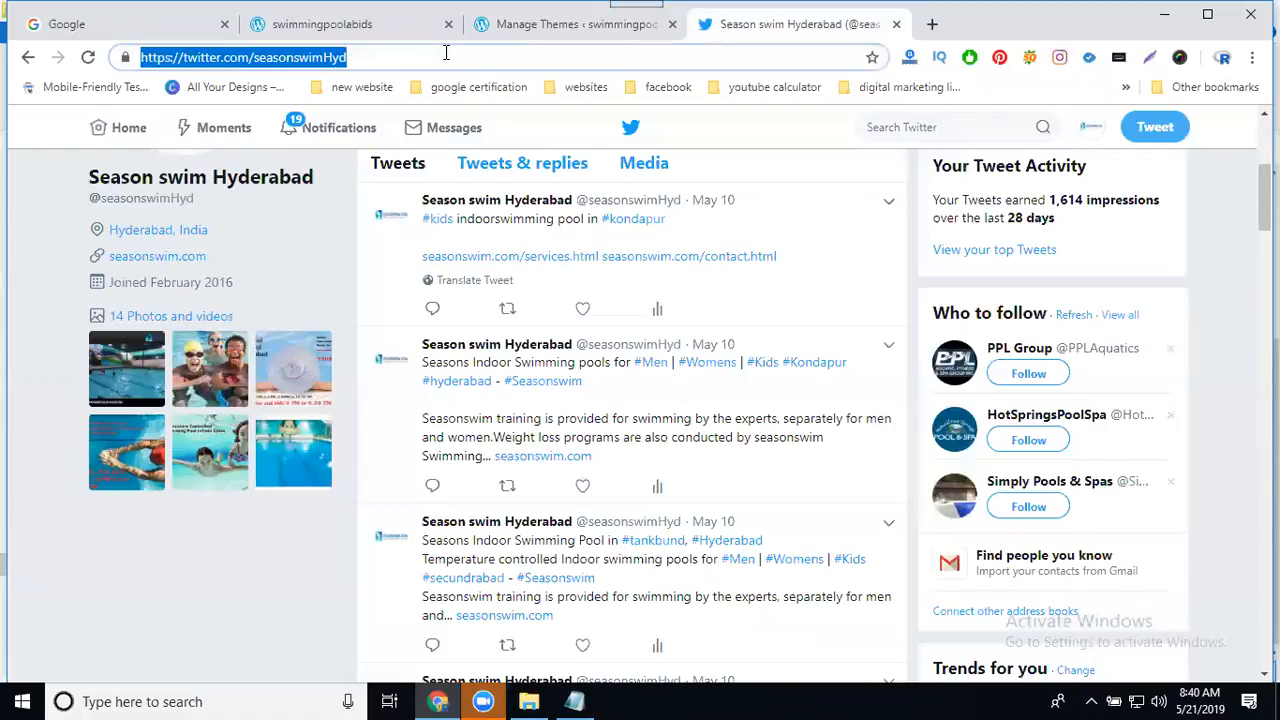
# Step: Open the Footer 1 widget area in the swimmingpoolabids site customizer
pyautogui.click(532, 28)
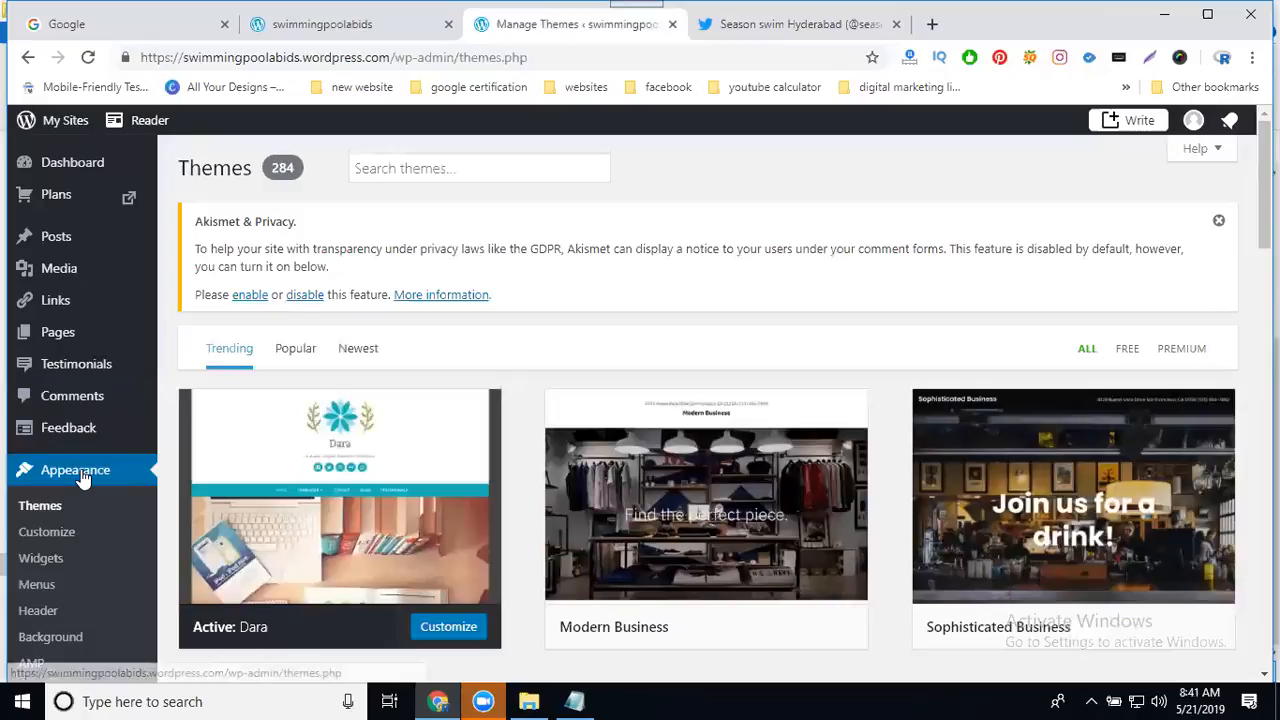
pyautogui.click(56, 532)
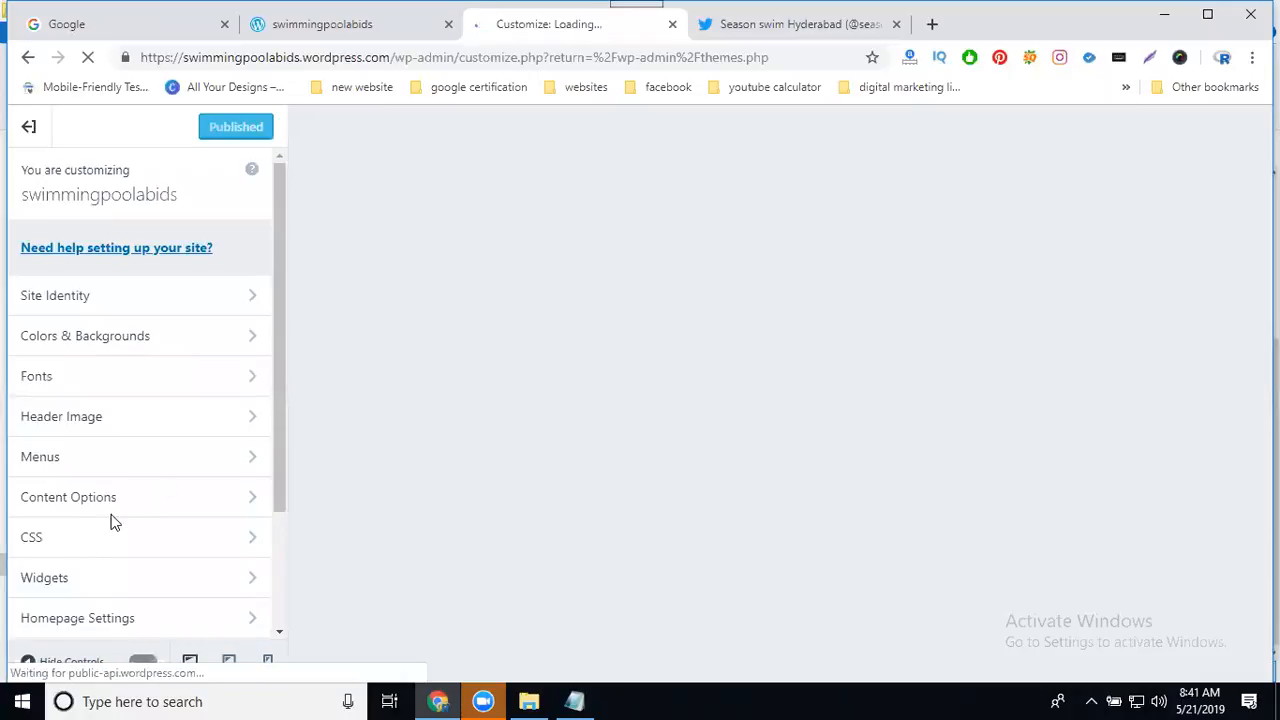
pyautogui.click(74, 585)
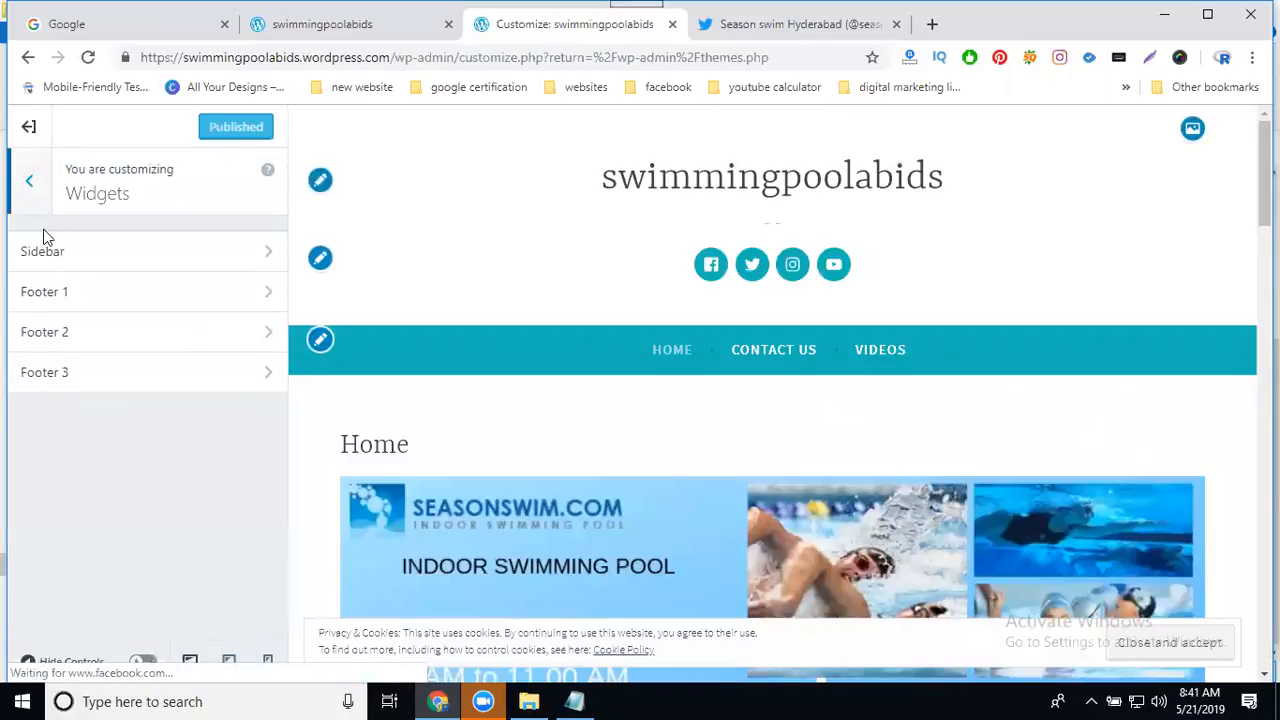
pyautogui.click(68, 297)
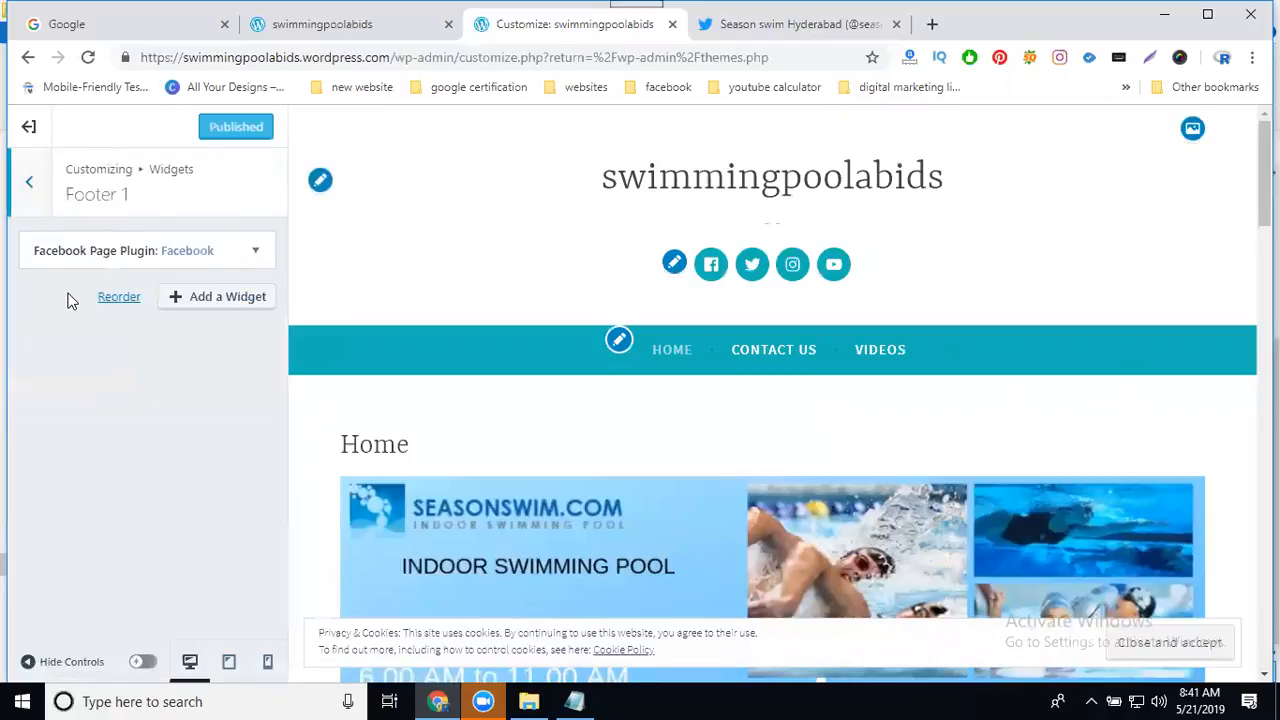
# Step: Add a Twitter Timeline widget to the Footer 1 area
pyautogui.click(224, 305)
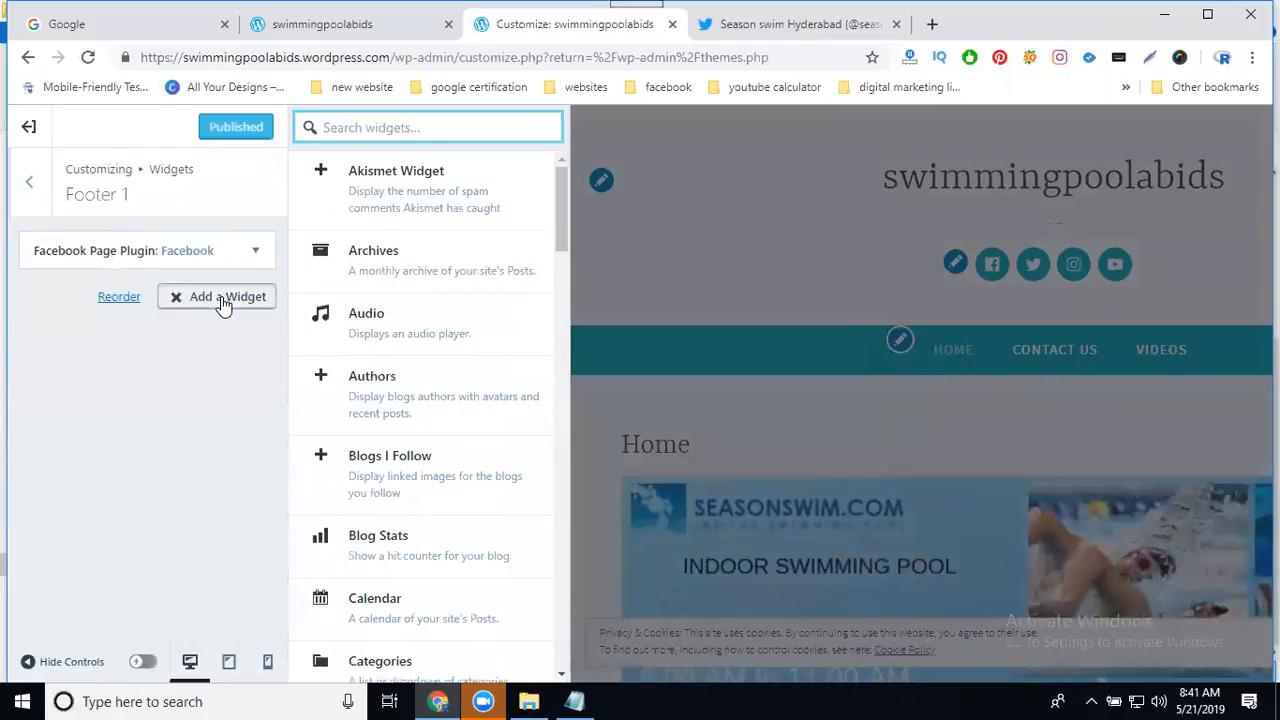
pyautogui.scroll(-3, 409, 363)
pyautogui.scroll(-7, 409, 363)
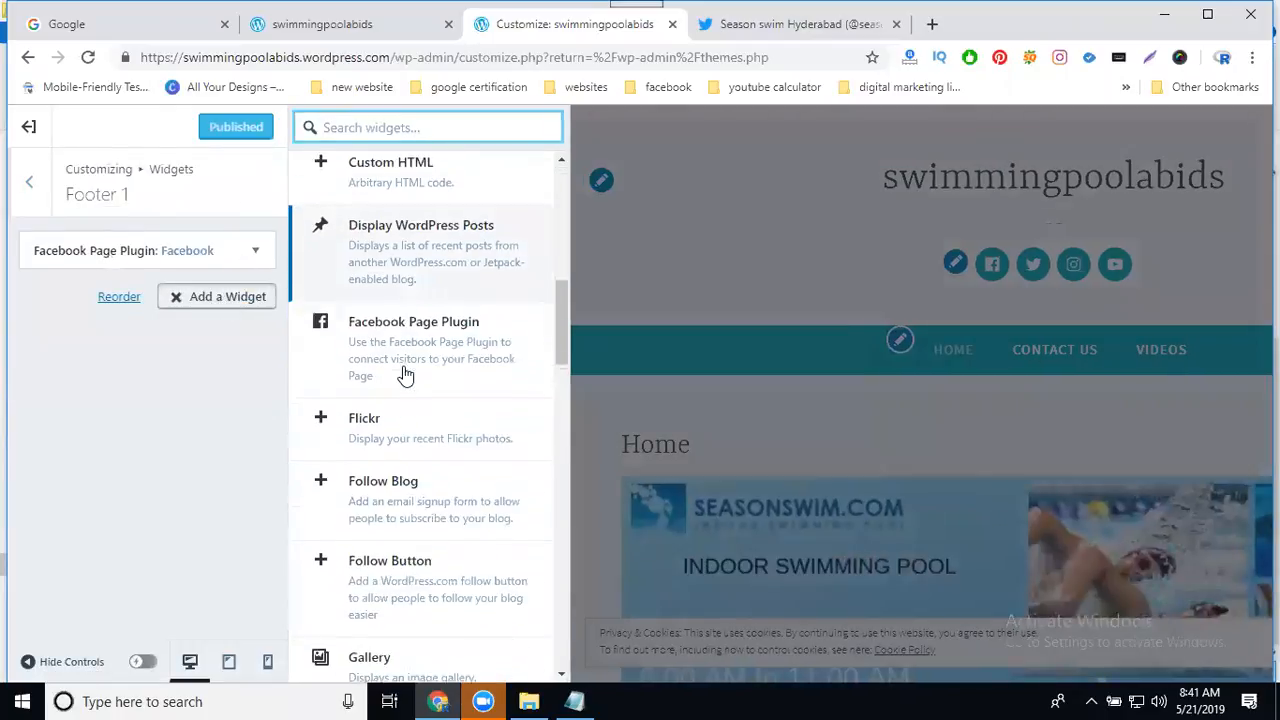
pyautogui.scroll(-5, 403, 380)
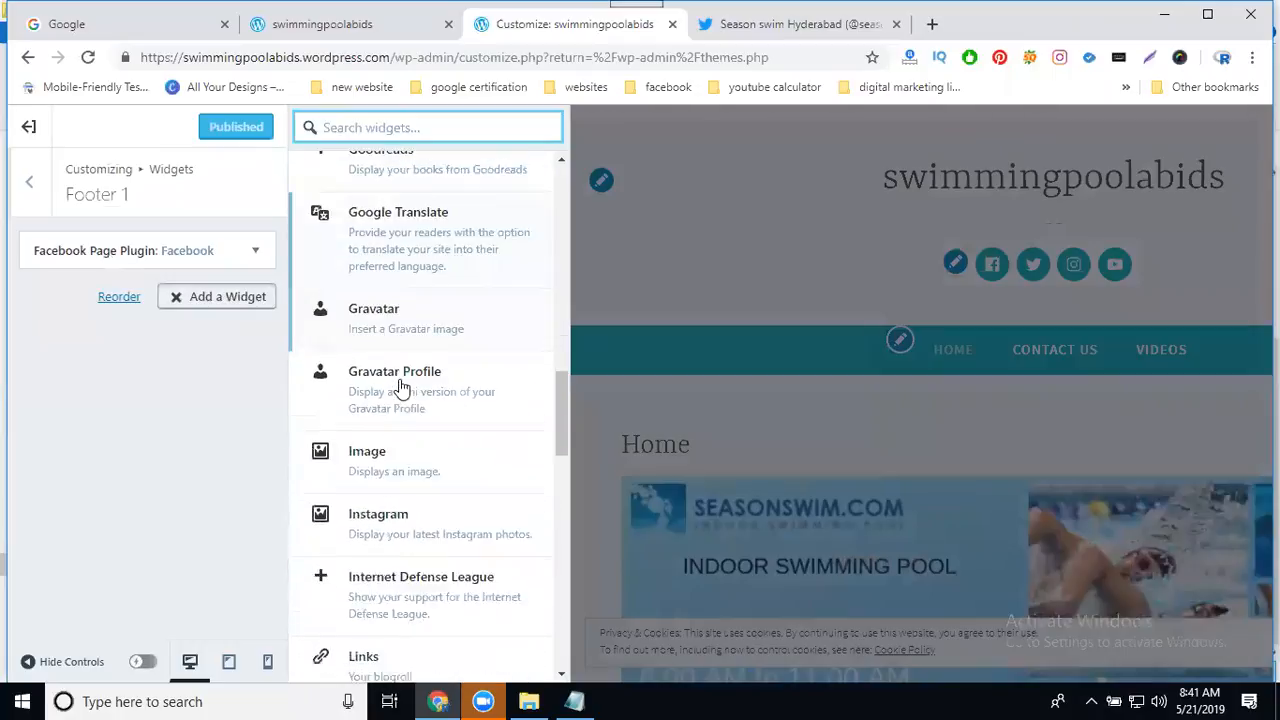
pyautogui.scroll(-6, 400, 388)
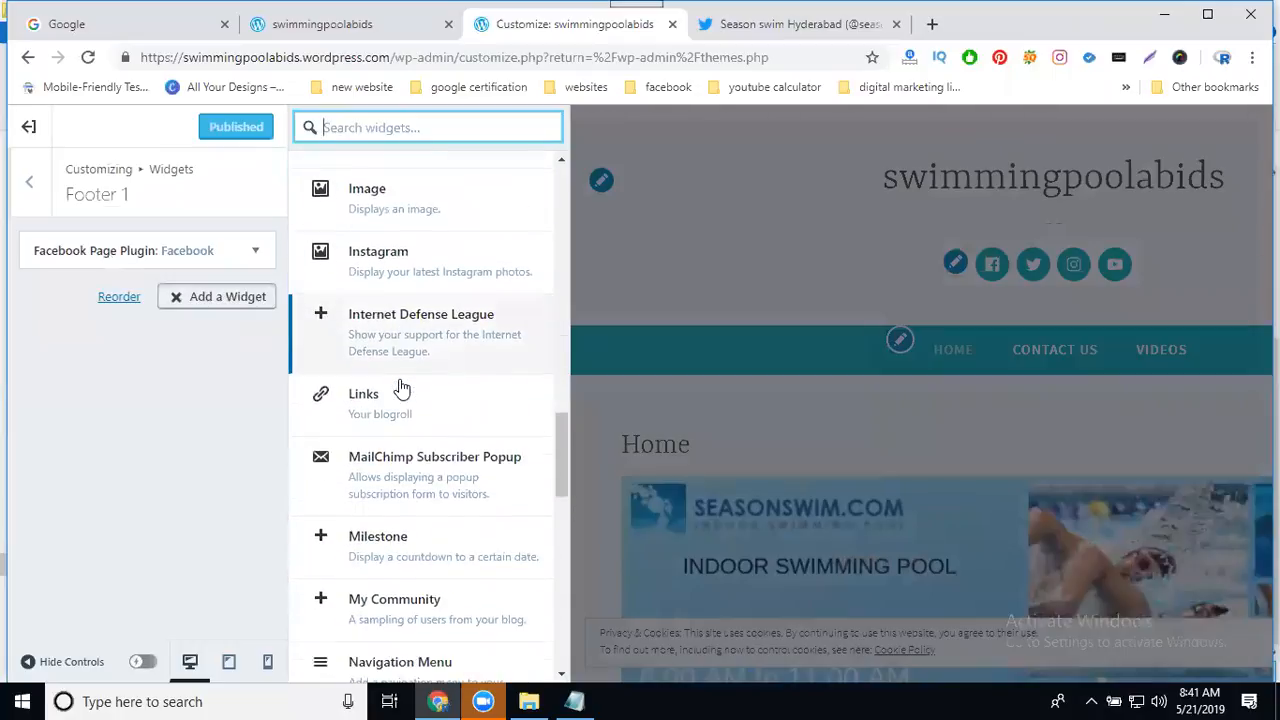
pyautogui.scroll(-5, 400, 388)
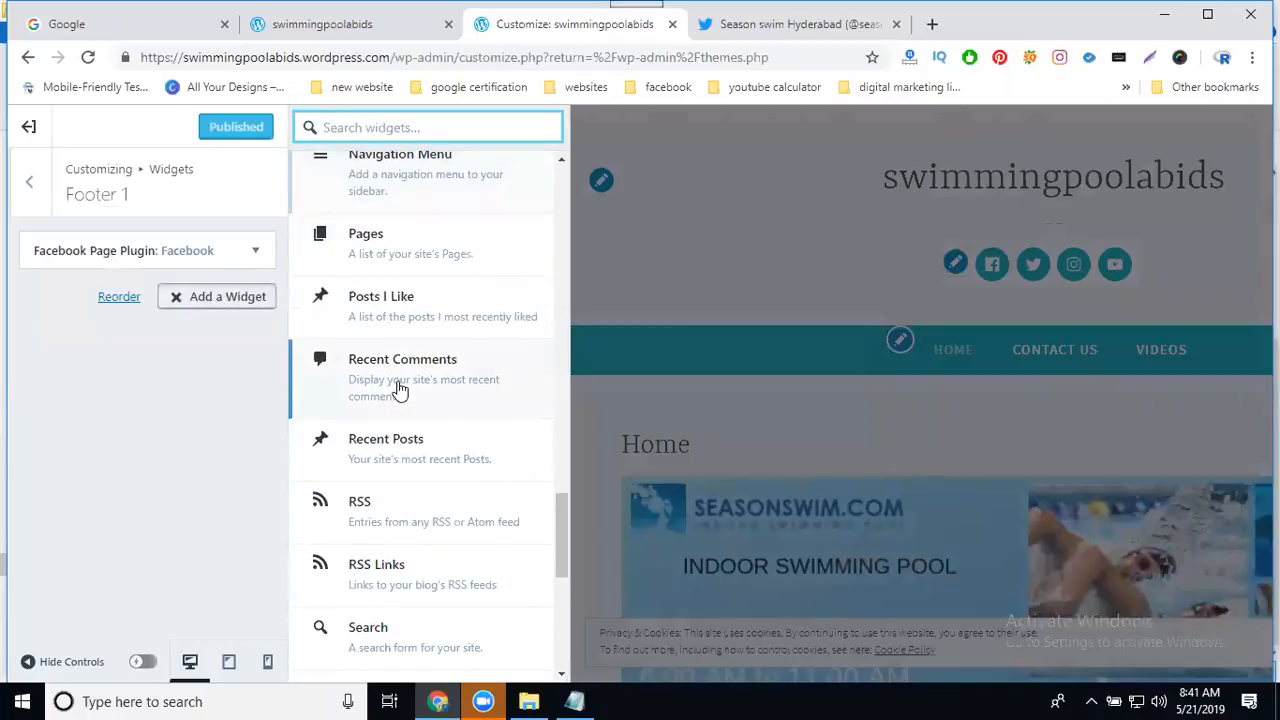
pyautogui.scroll(-4, 400, 390)
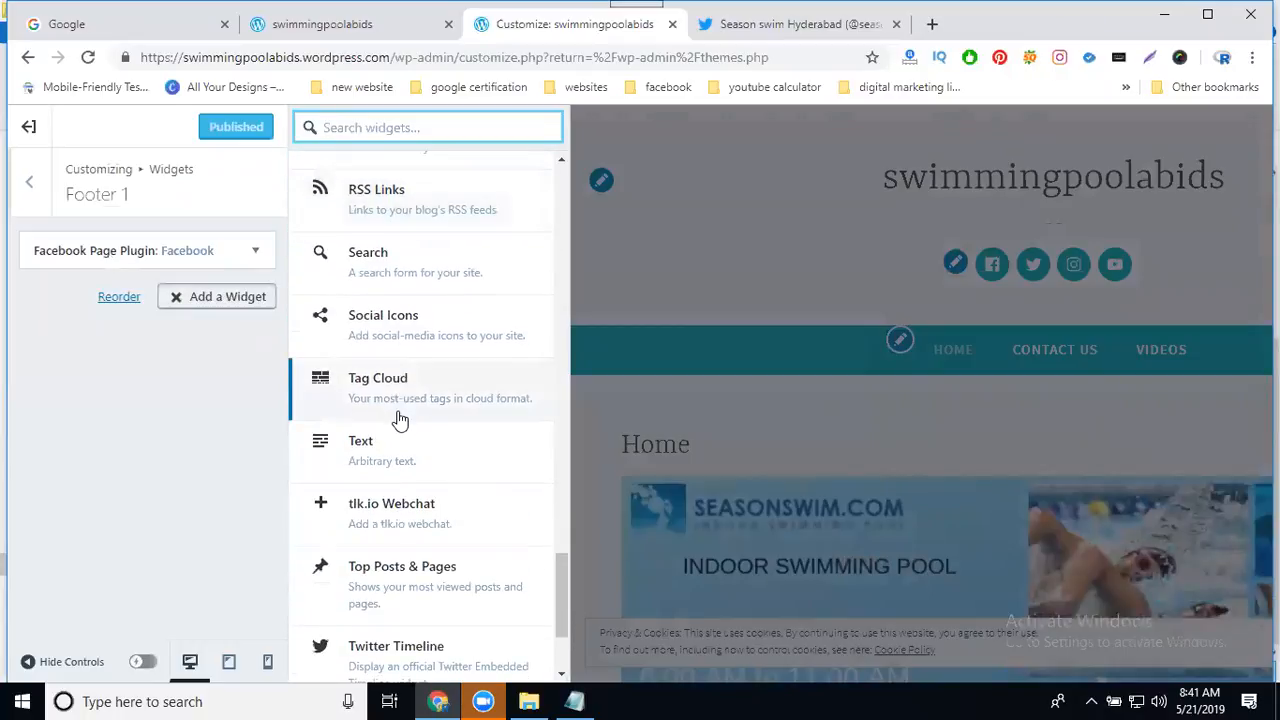
pyautogui.click(398, 495)
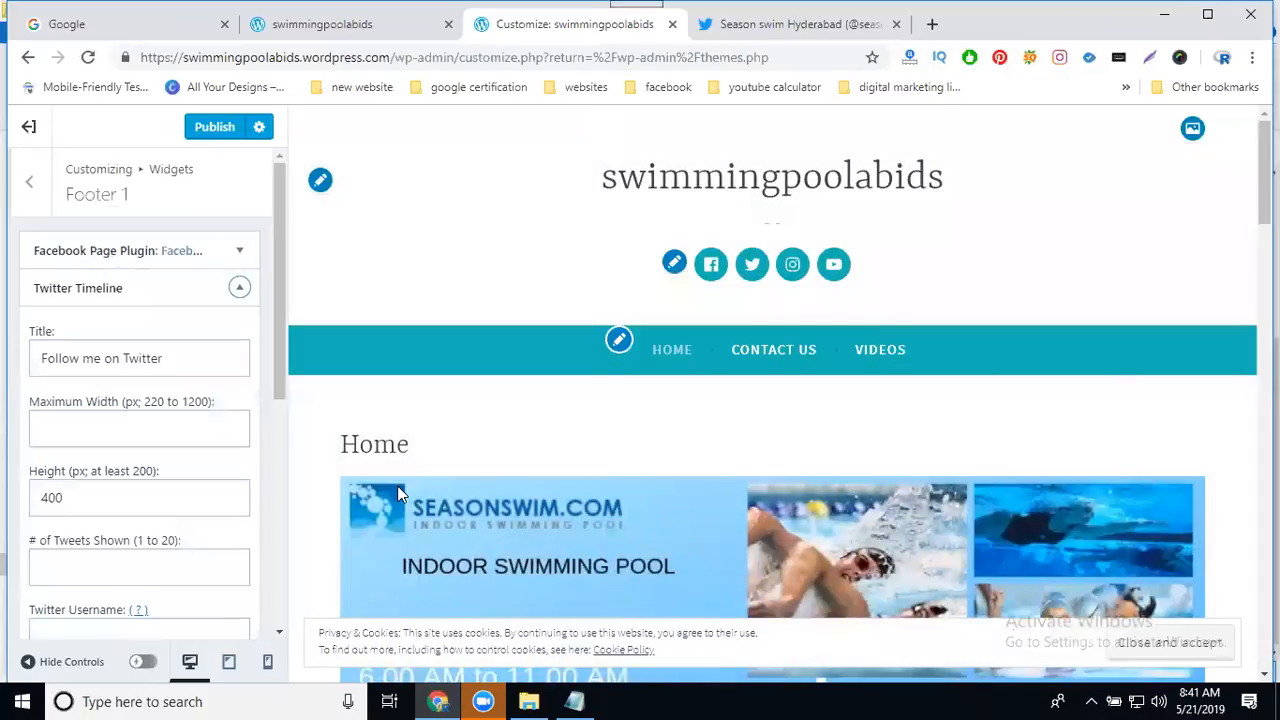
# Step: Set the timeline's maximum width to 250 px, its username to seasonswimHyd copied from the Twitter profile address, and the tweets shown to 1
pyautogui.click(99, 366)
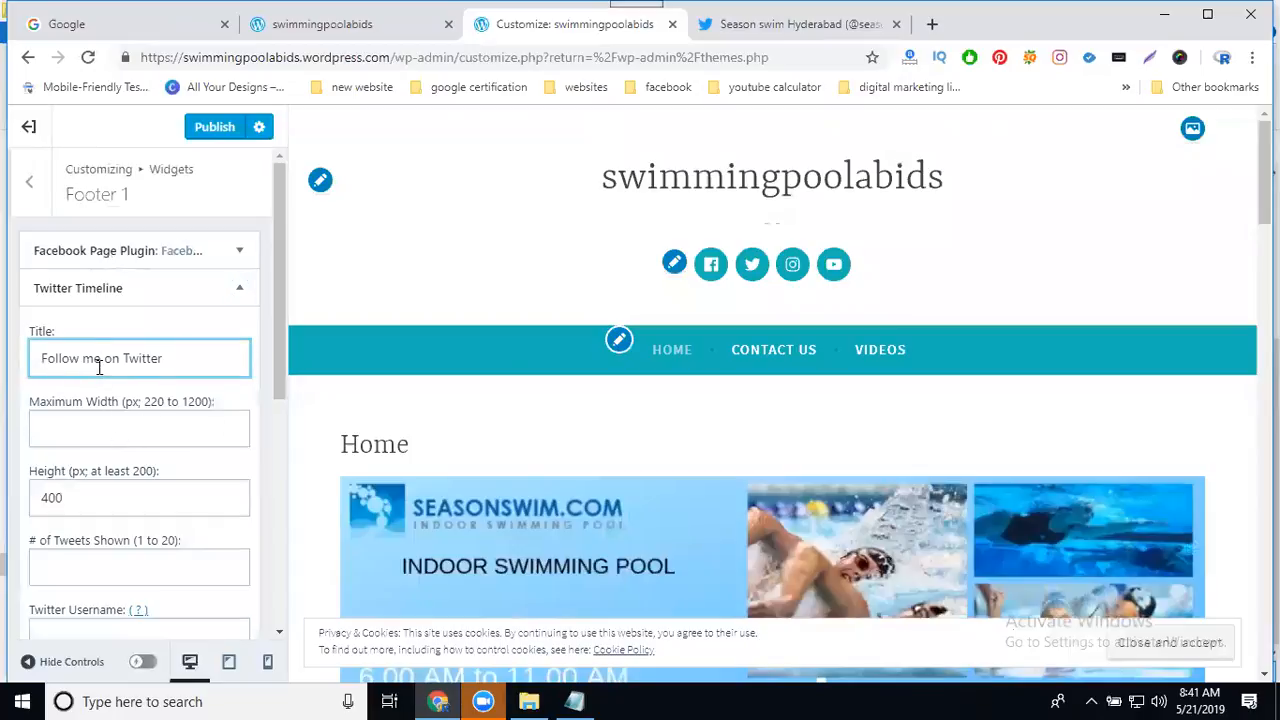
pyautogui.click(182, 431)
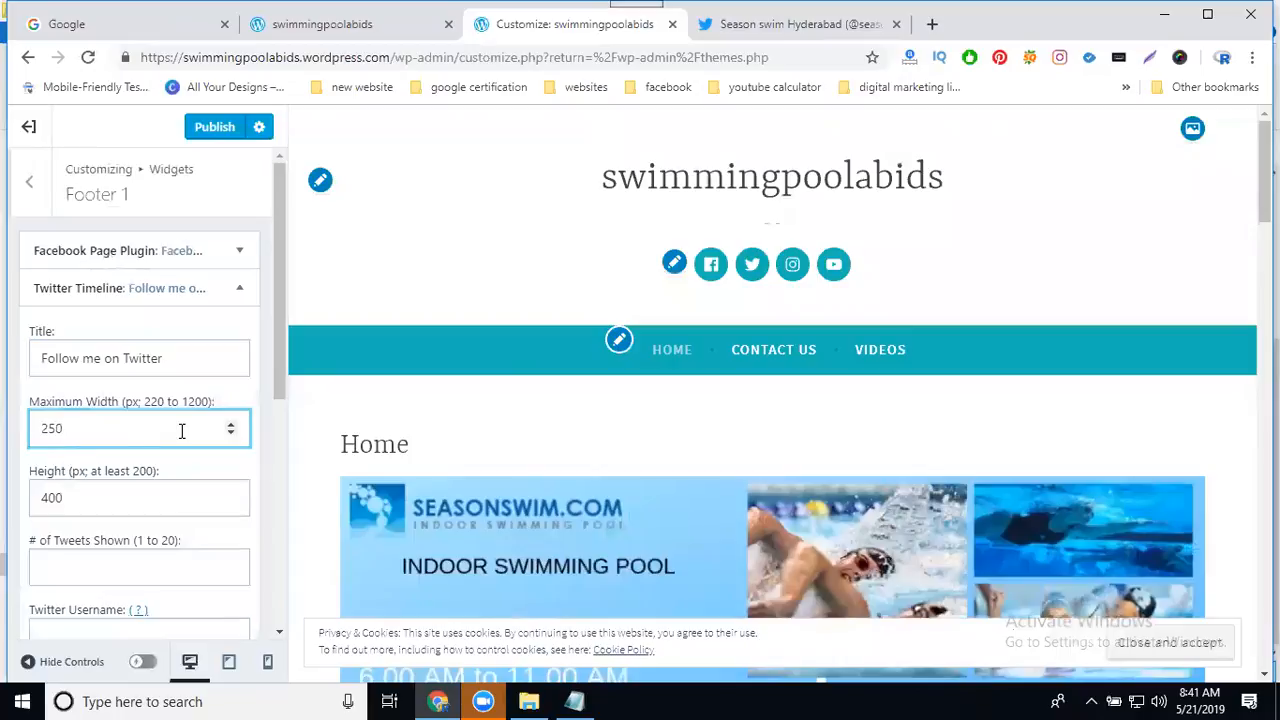
pyautogui.scroll(-1, 95, 478)
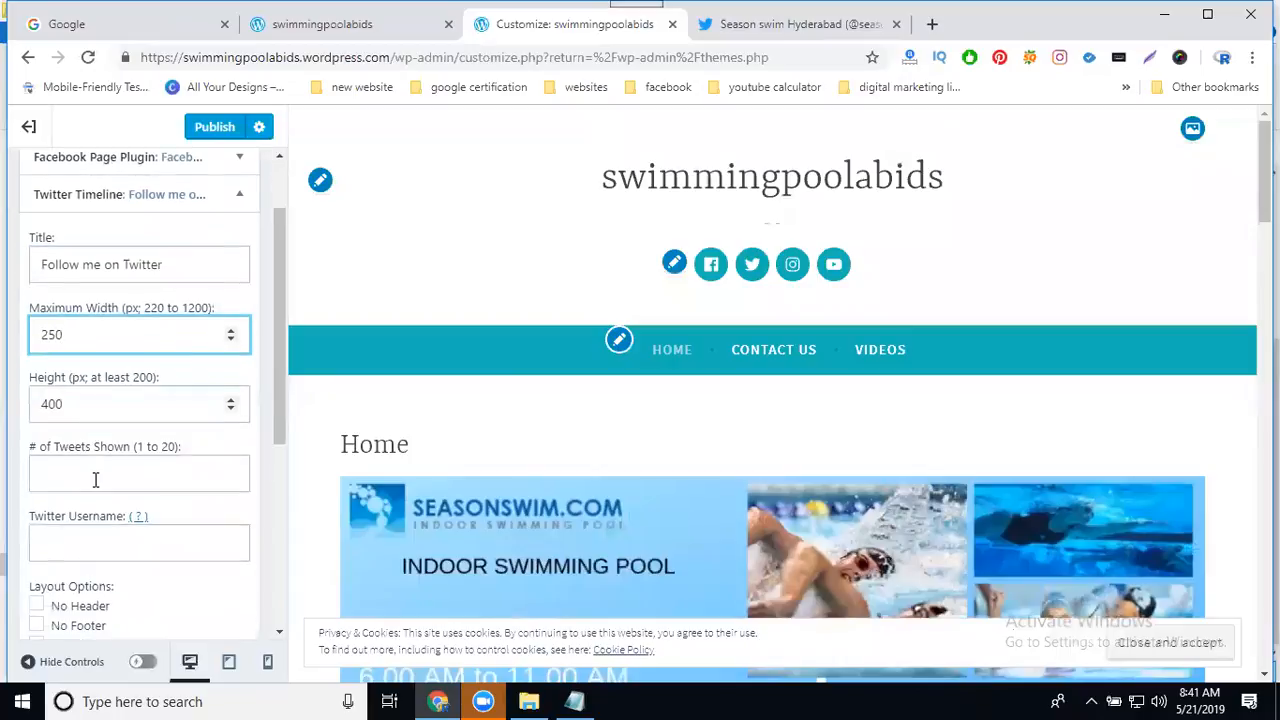
pyautogui.click(93, 540)
pyautogui.click(760, 24)
pyautogui.click(398, 58)
pyautogui.moveTo(352, 57); pyautogui.dragTo(252, 57)
pyautogui.hotkey('ctrl', 'c')
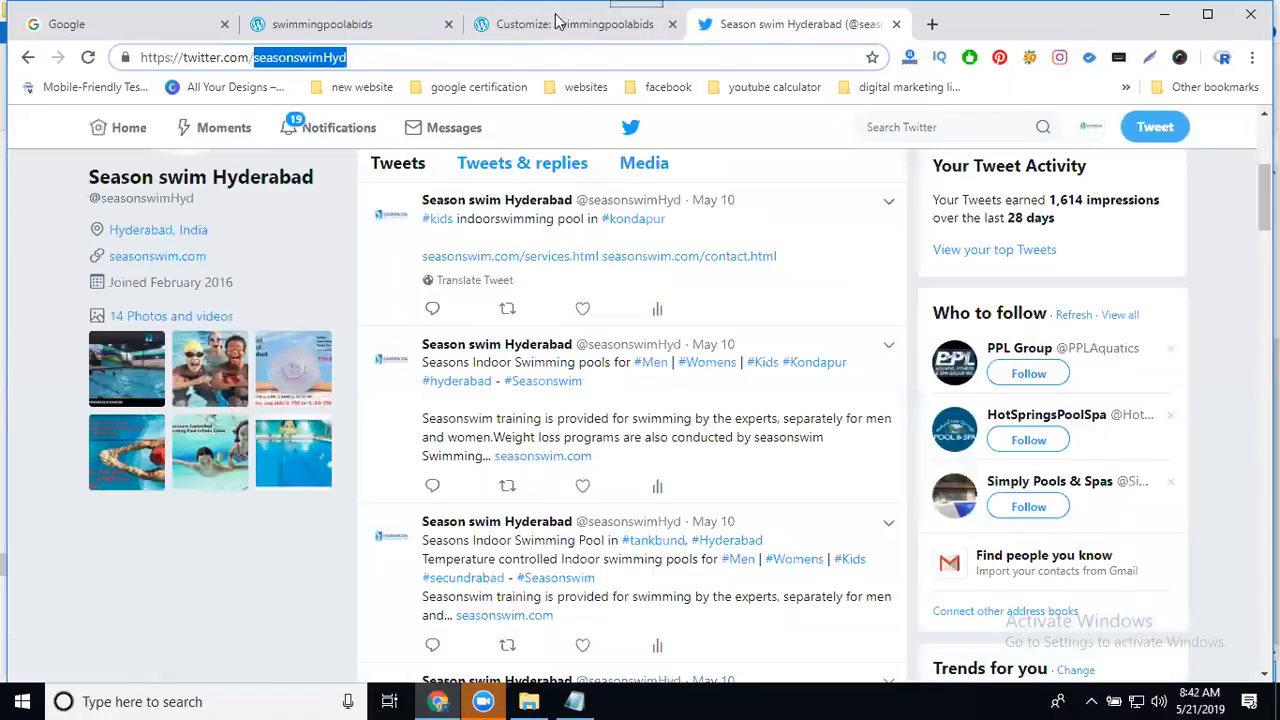
pyautogui.click(557, 24)
pyautogui.hotkey('ctrl', 'v')
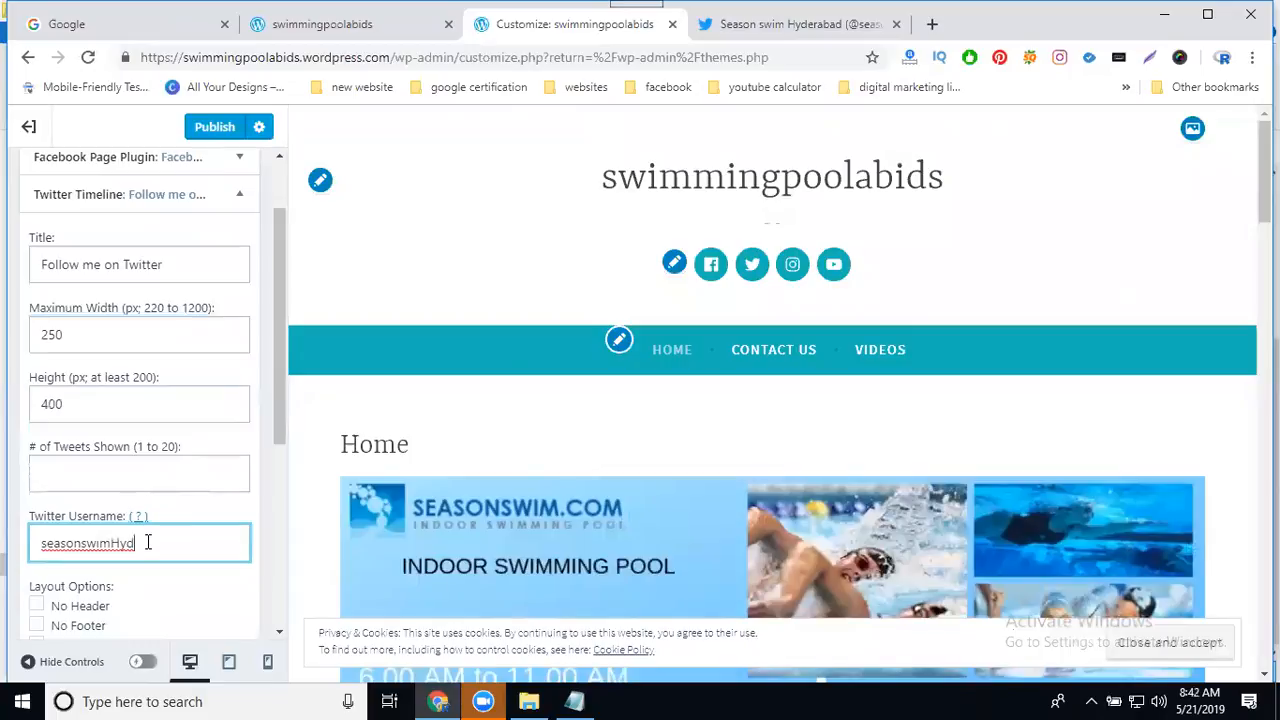
pyautogui.click(137, 474)
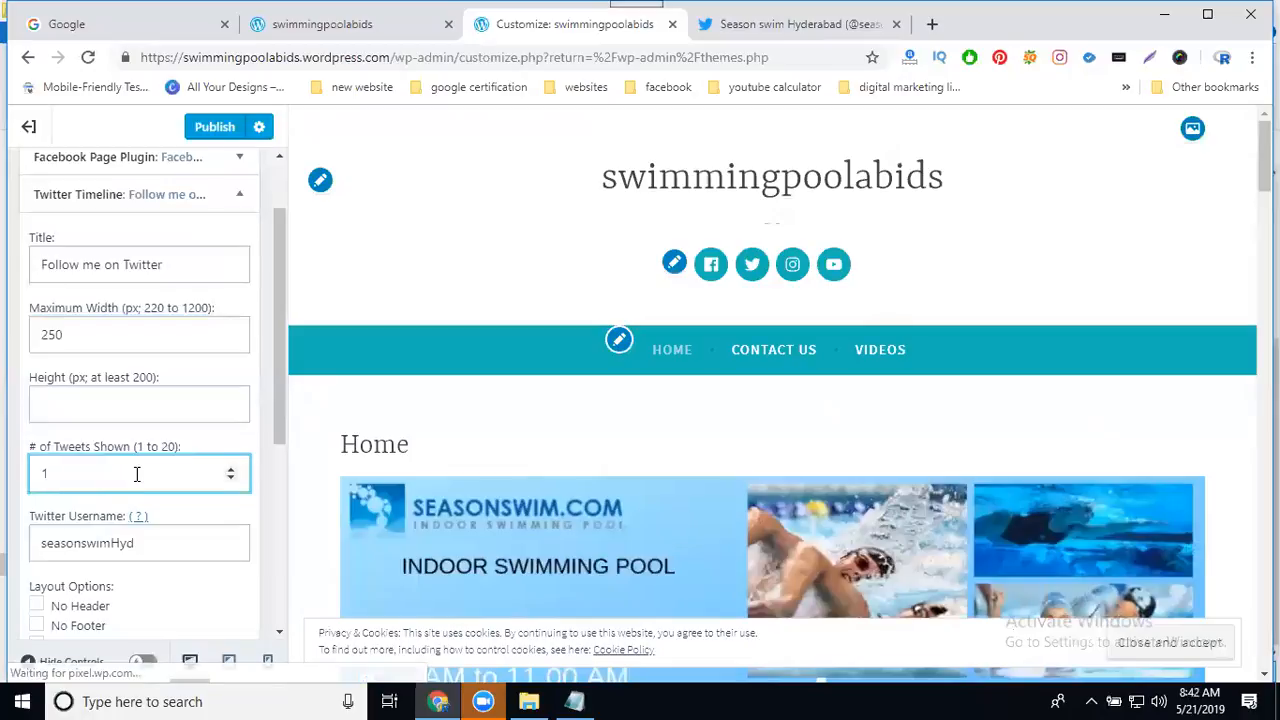
# Step: Enable No Header, No Footer, No Borders, No Scrollbar and Transparent Background for the Twitter timeline, and publish the changes
pyautogui.scroll(-2, 55, 420)
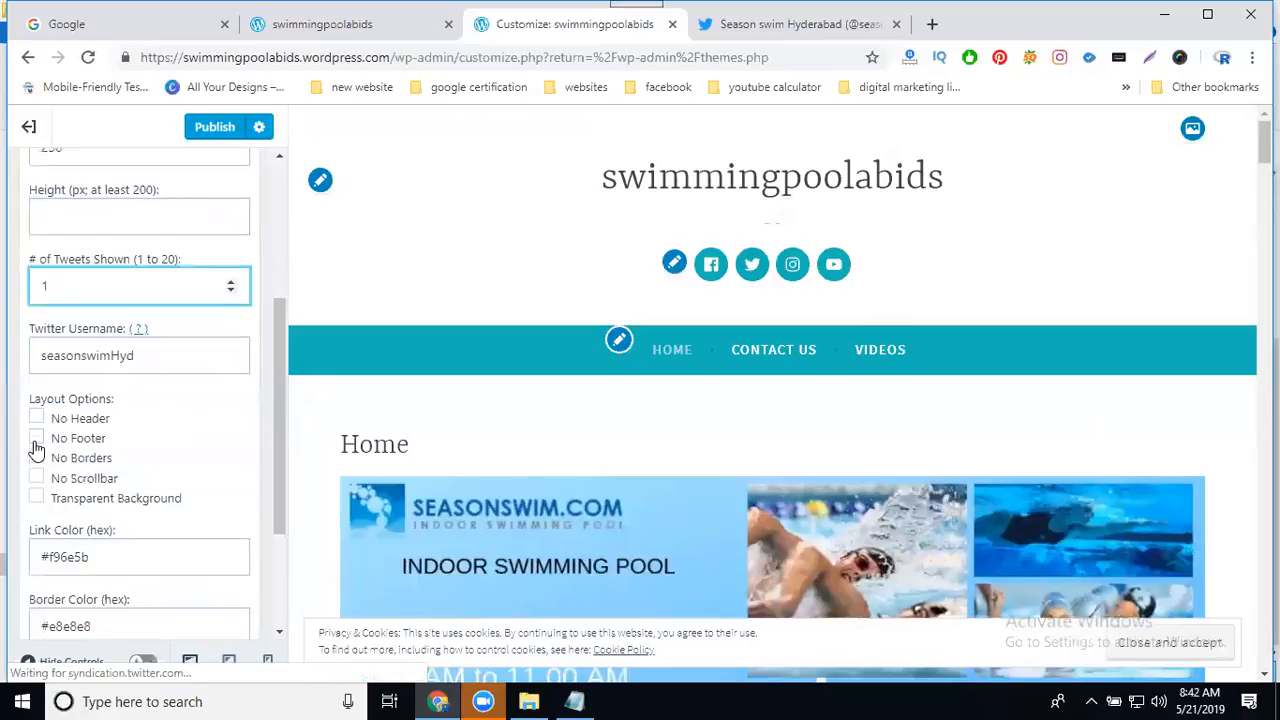
pyautogui.click(37, 497)
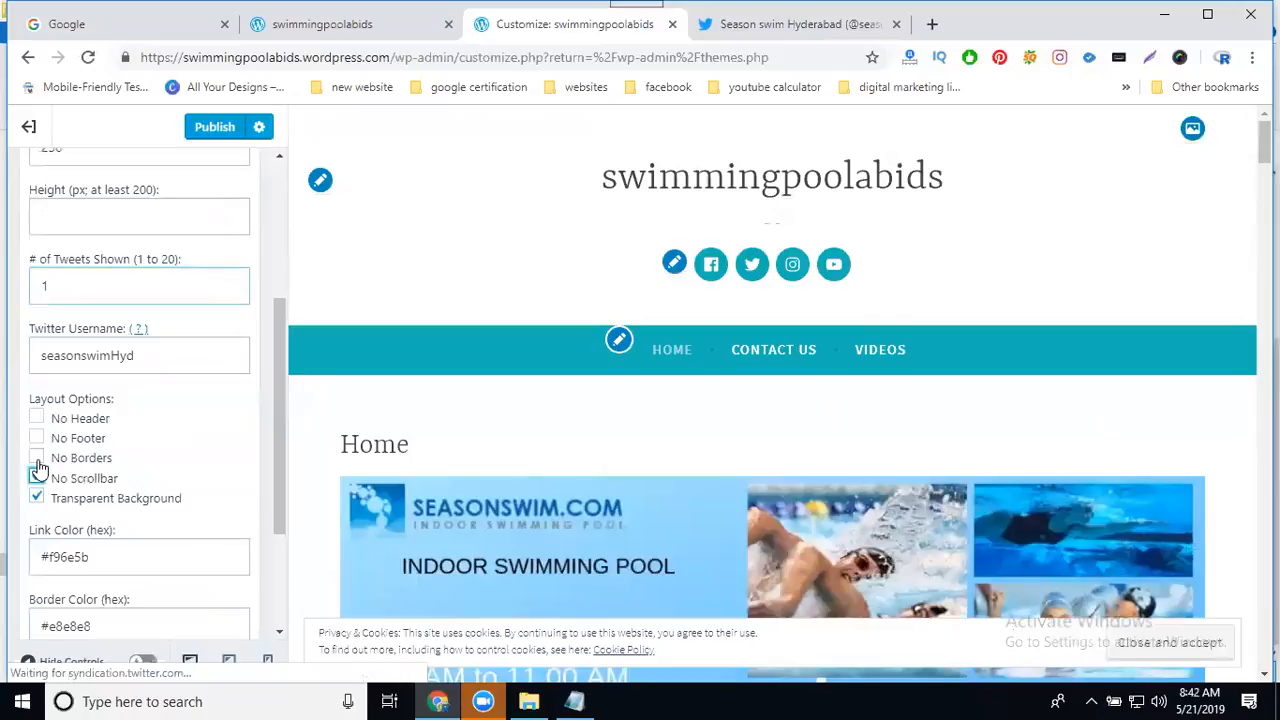
pyautogui.click(37, 458)
pyautogui.click(37, 438)
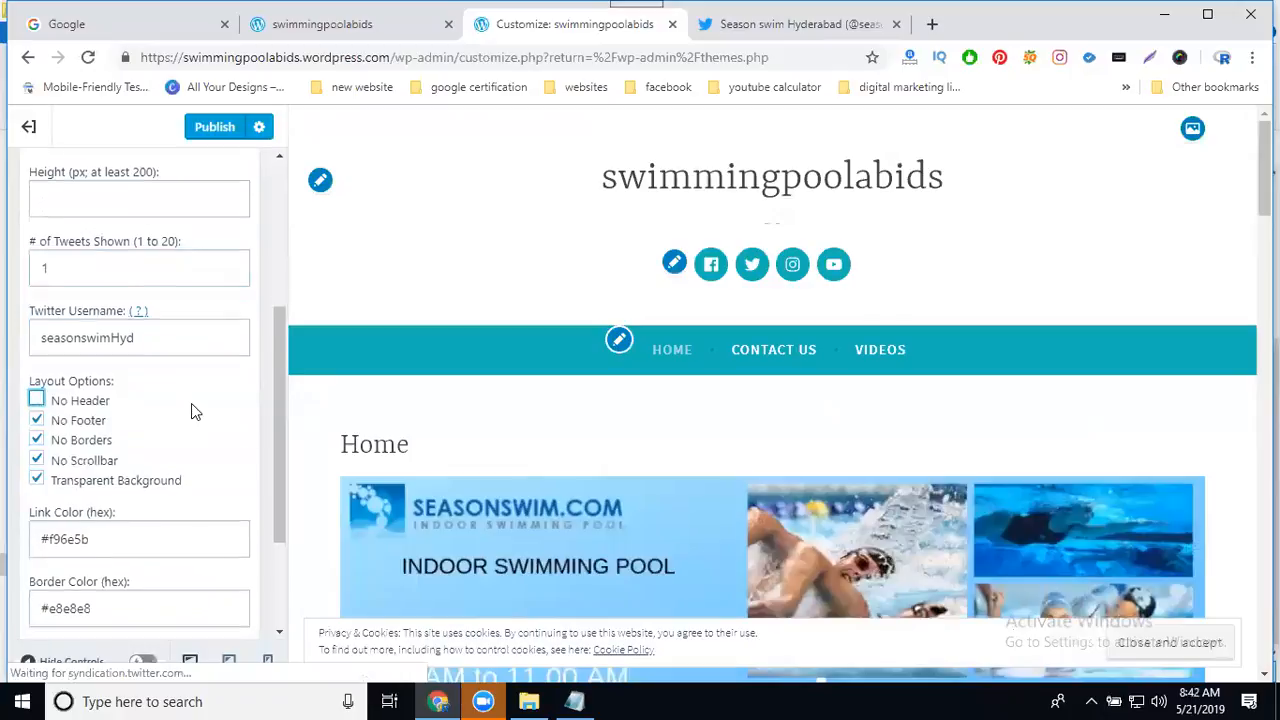
pyautogui.scroll(-2, 191, 403)
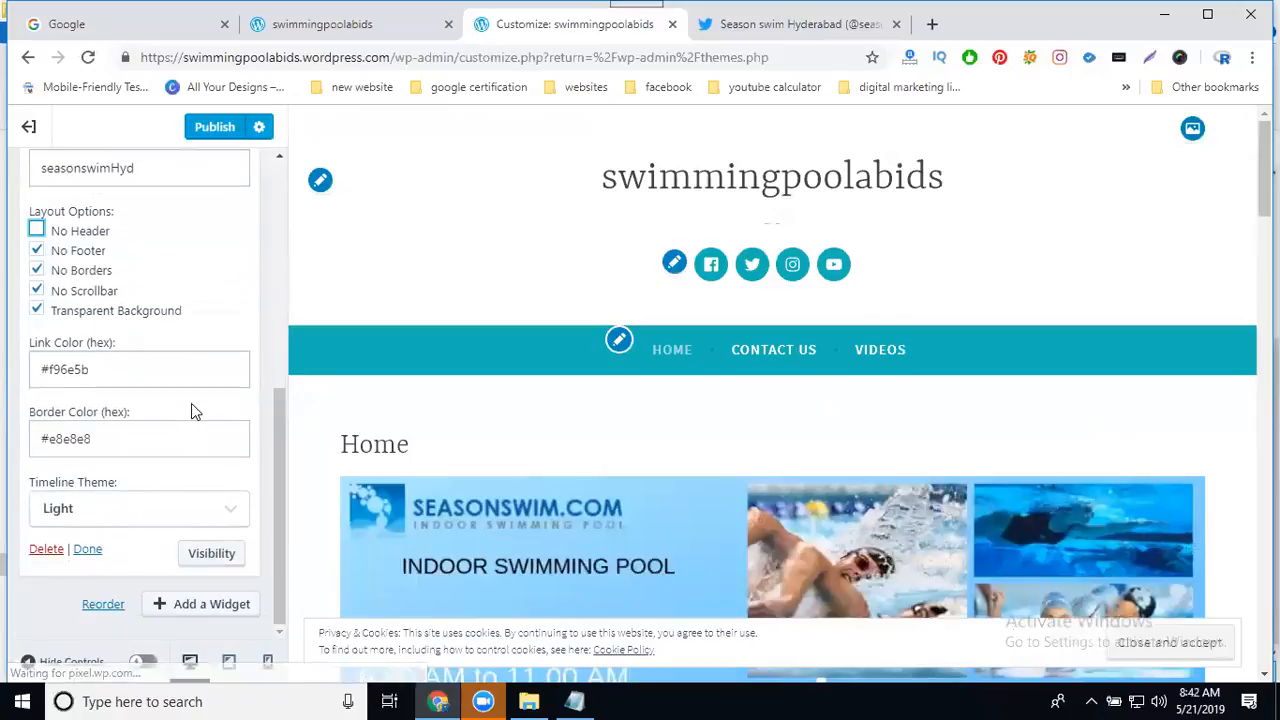
pyautogui.click(37, 229)
pyautogui.click(211, 128)
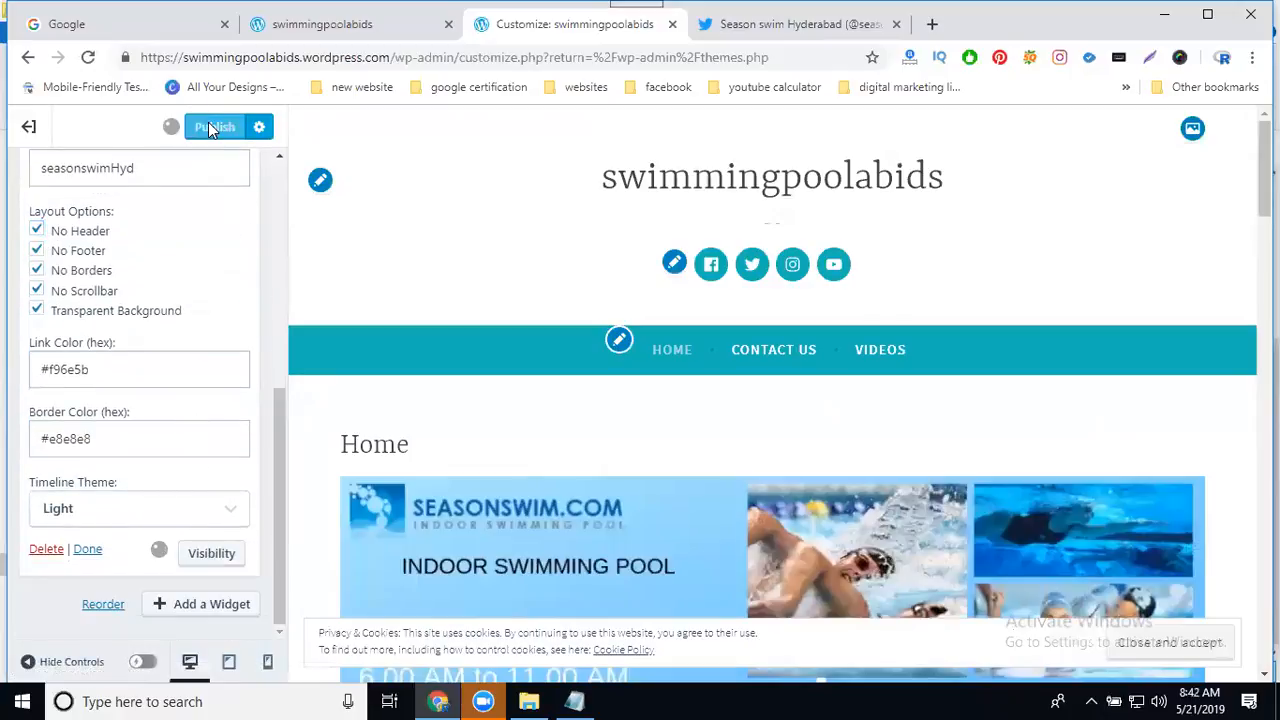
# Step: Reload the live site and examine the Twitter timeline in the footer, including the tweet's share options
pyautogui.click(316, 25)
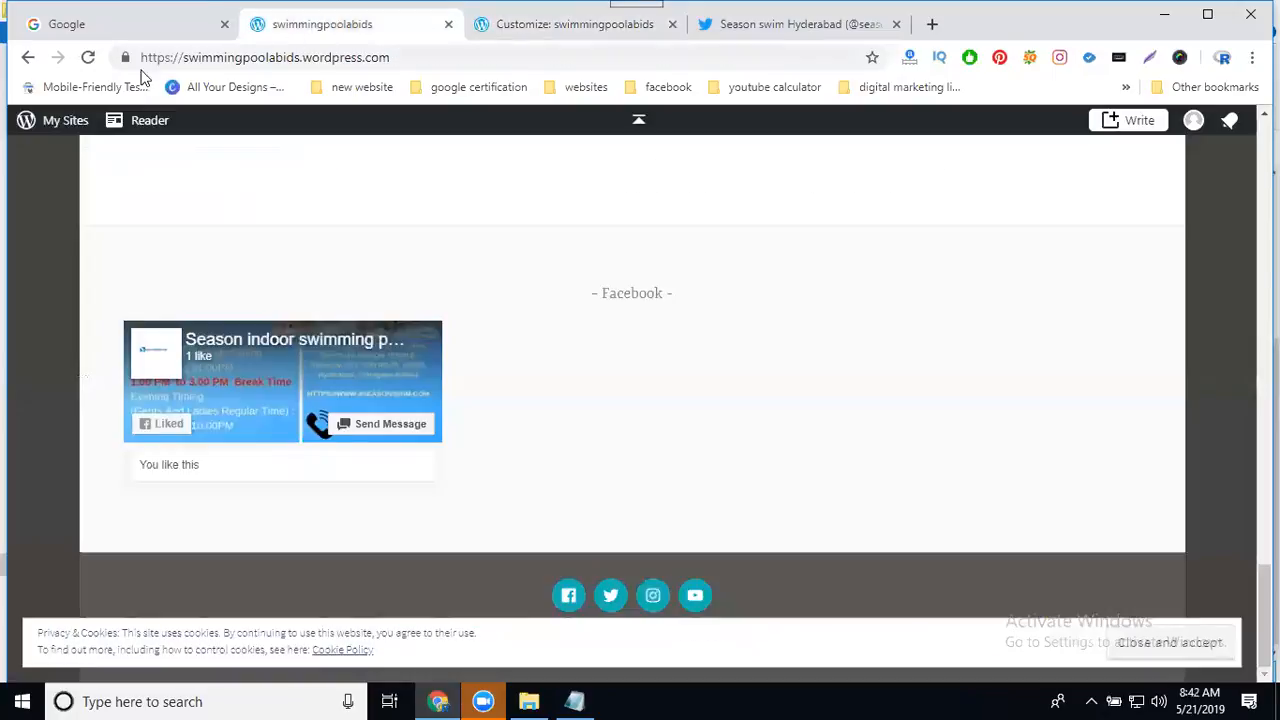
pyautogui.click(88, 57)
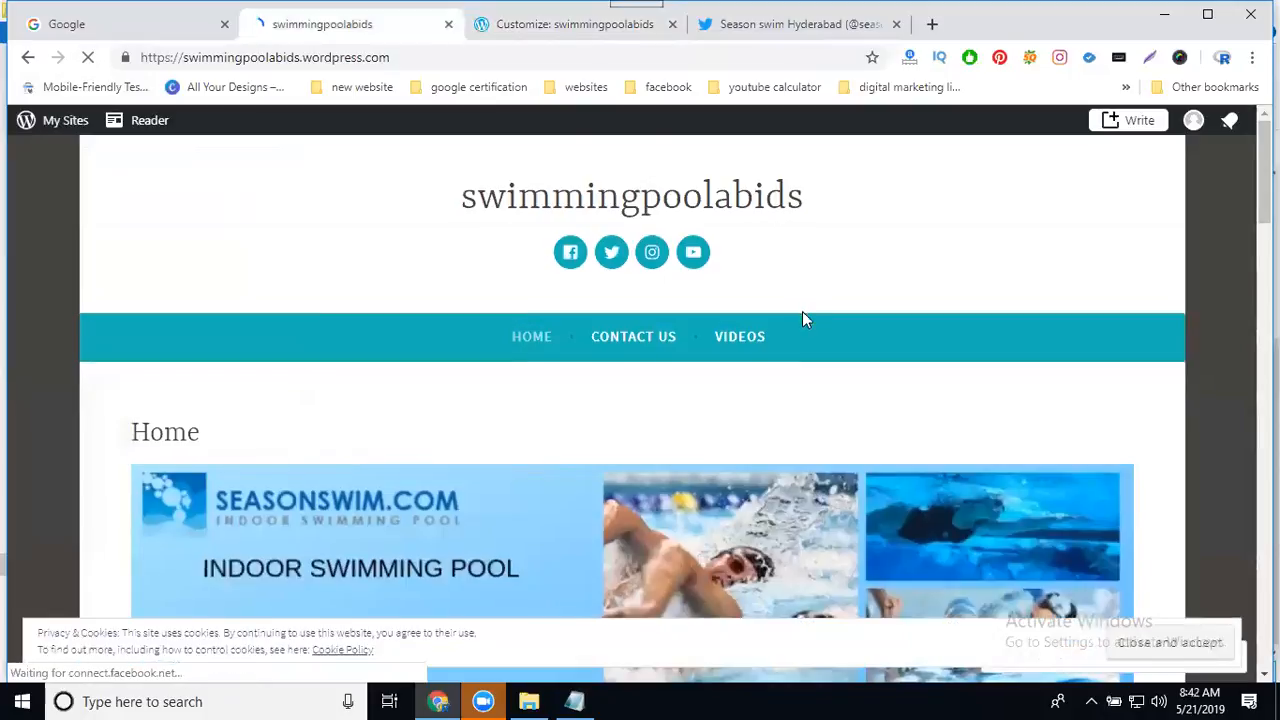
pyautogui.scroll(-4, 803, 315)
pyautogui.scroll(-10, 803, 315)
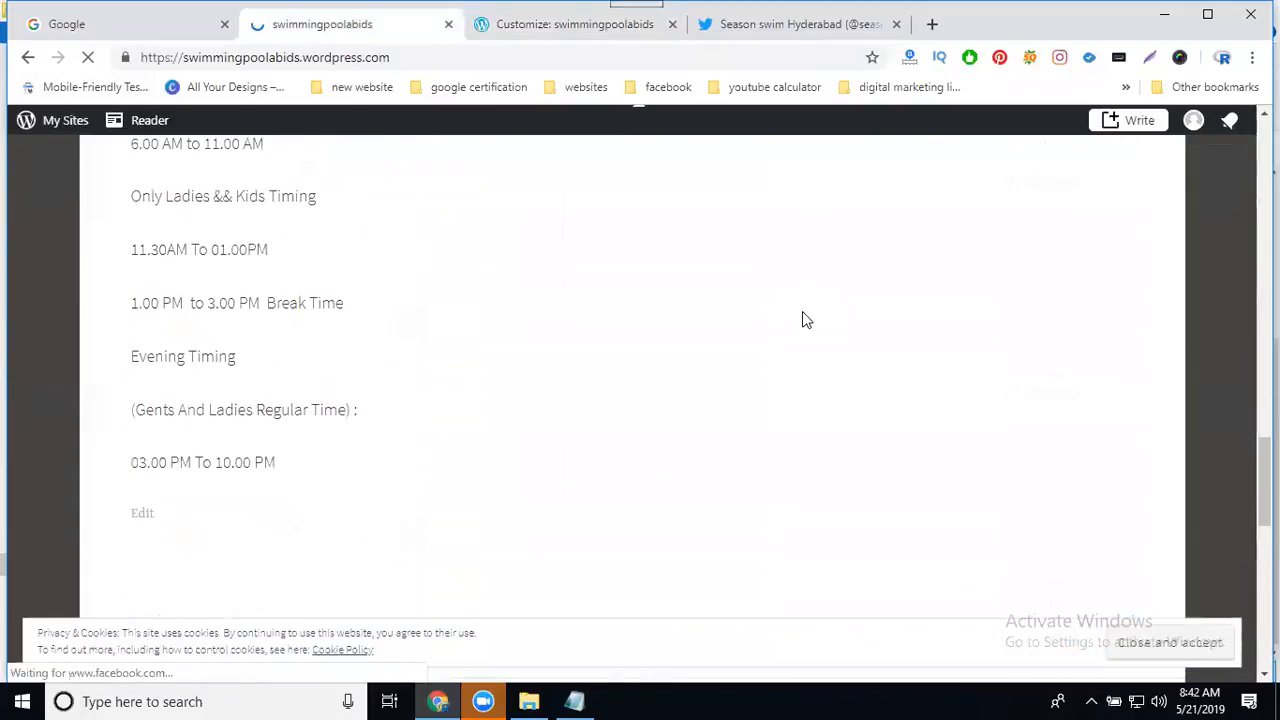
pyautogui.scroll(-4, 802, 313)
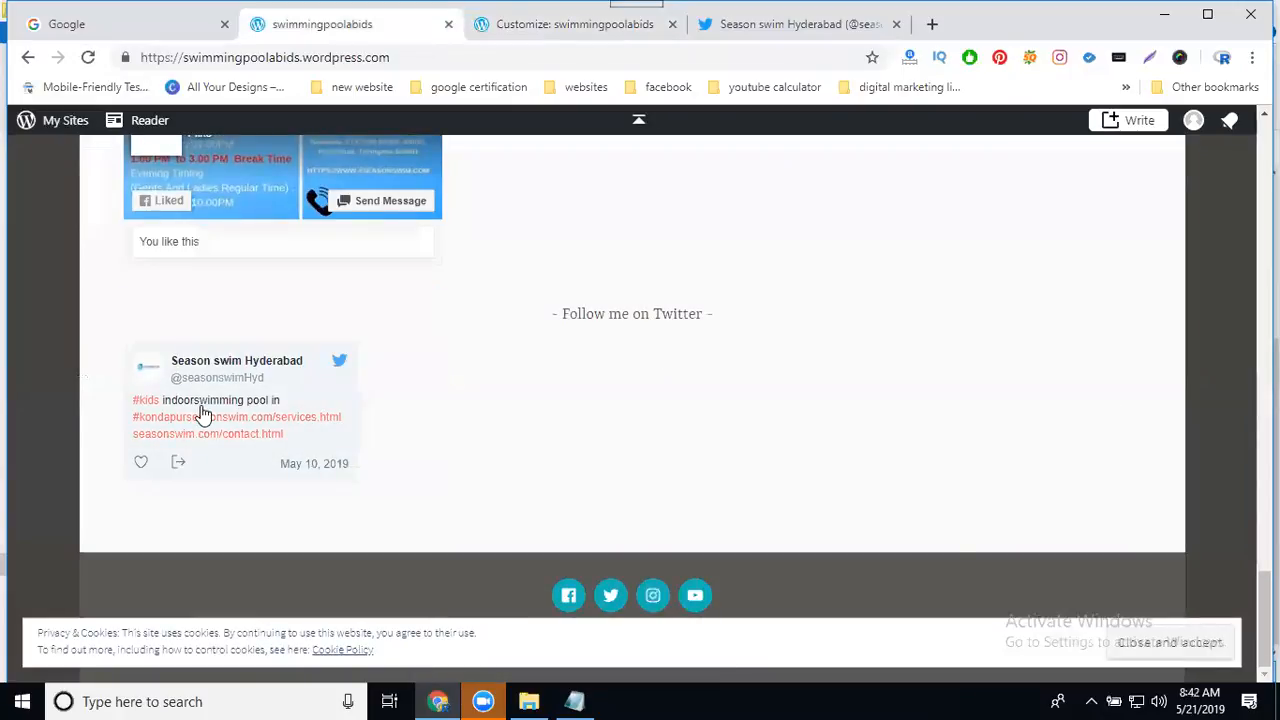
pyautogui.click(178, 465)
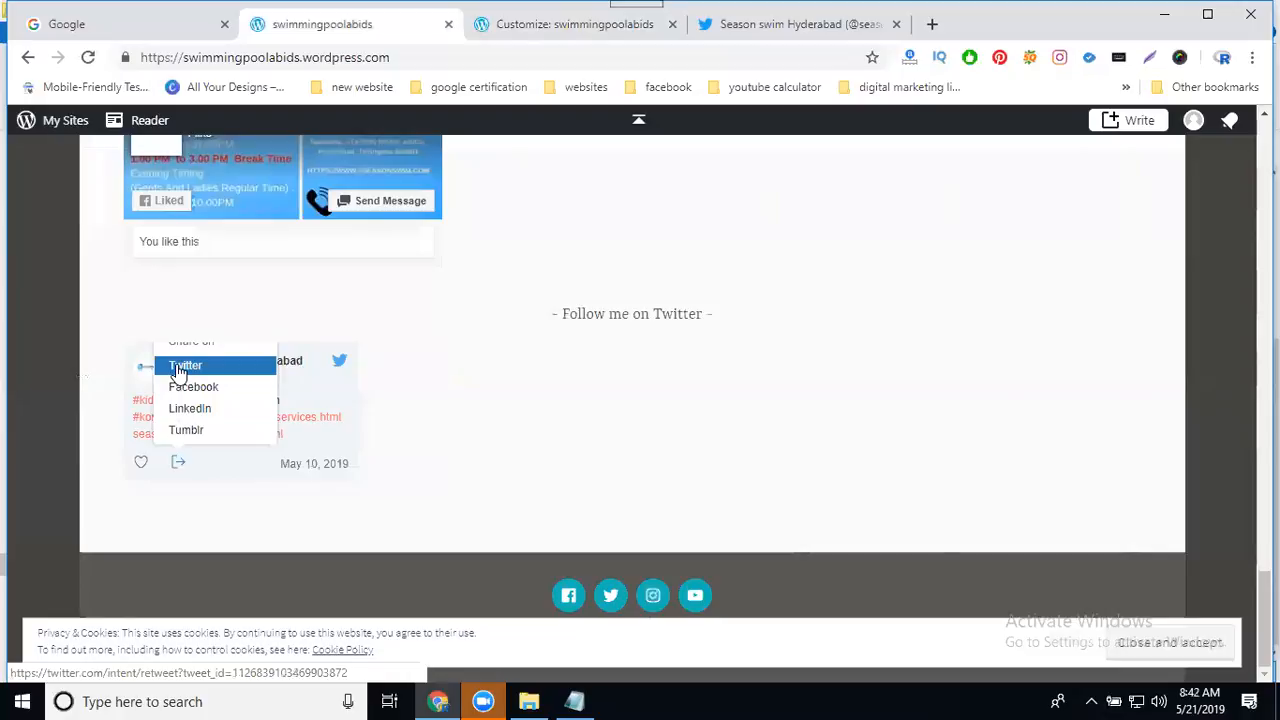
# Step: Disable all five layout options of the Twitter Timeline widget in the customizer and publish the changes
pyautogui.click(528, 24)
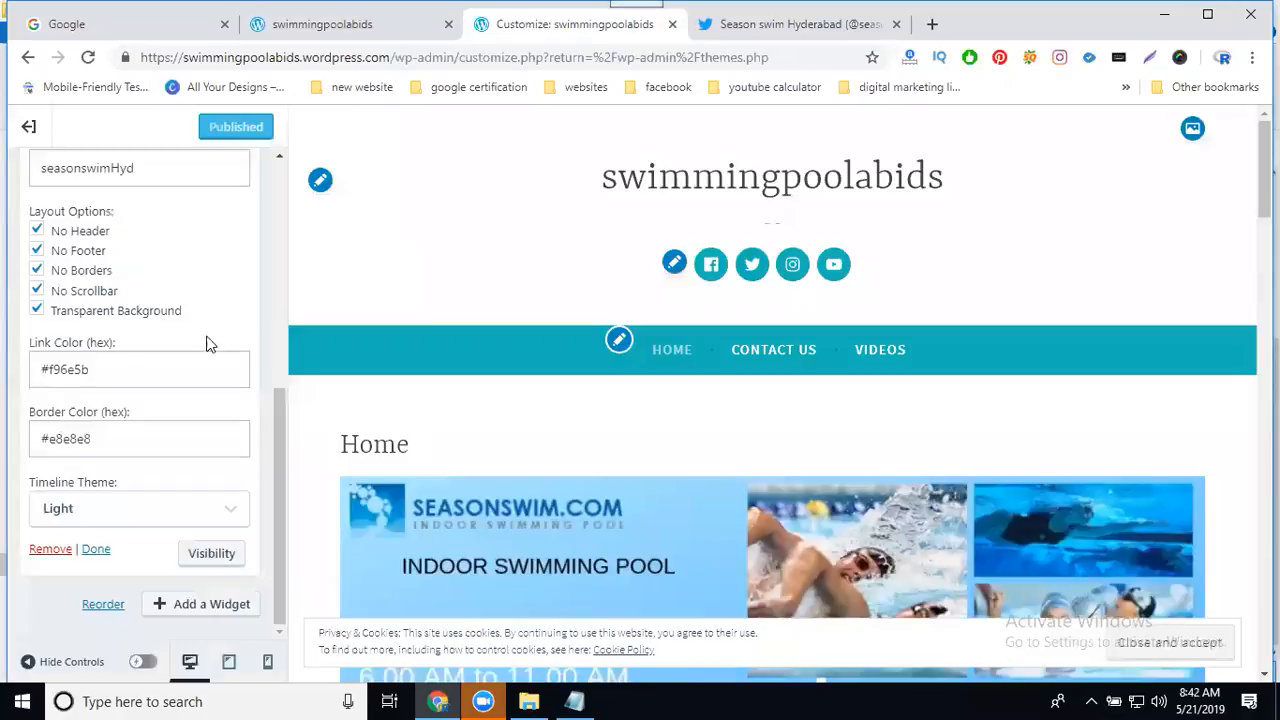
pyautogui.click(37, 230)
pyautogui.click(37, 250)
pyautogui.click(37, 270)
pyautogui.click(37, 290)
pyautogui.click(37, 310)
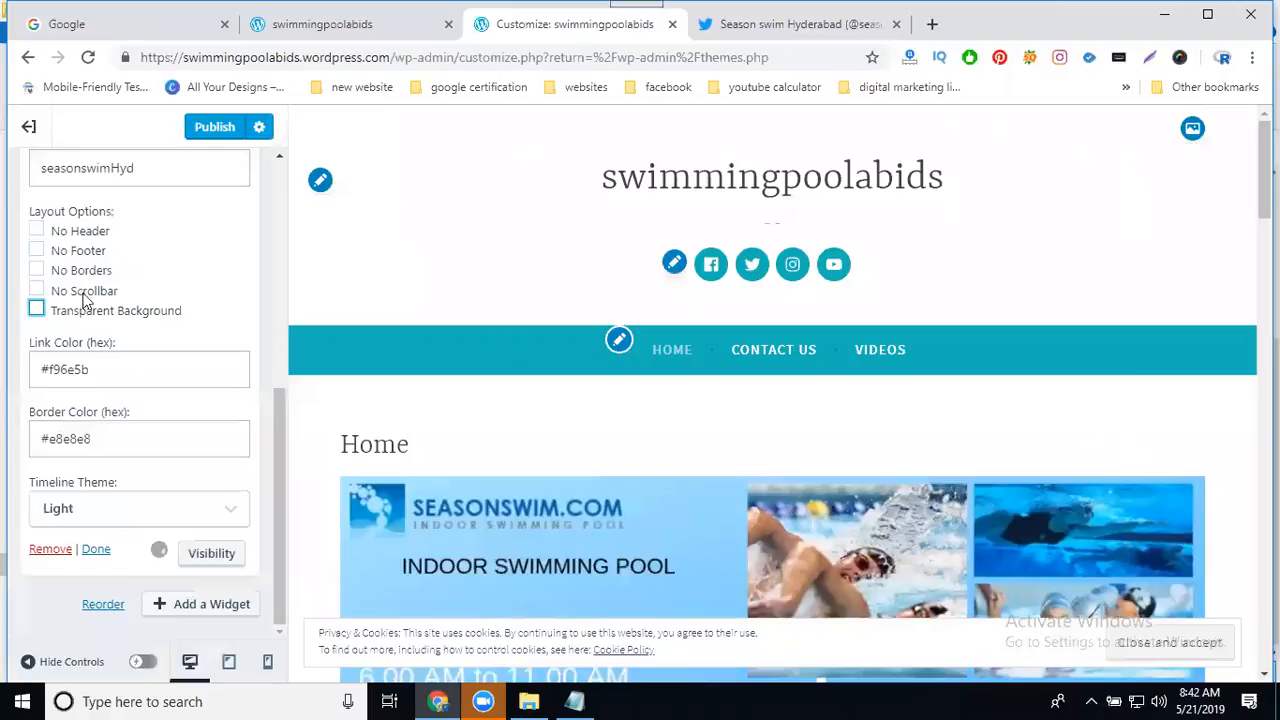
pyautogui.click(216, 130)
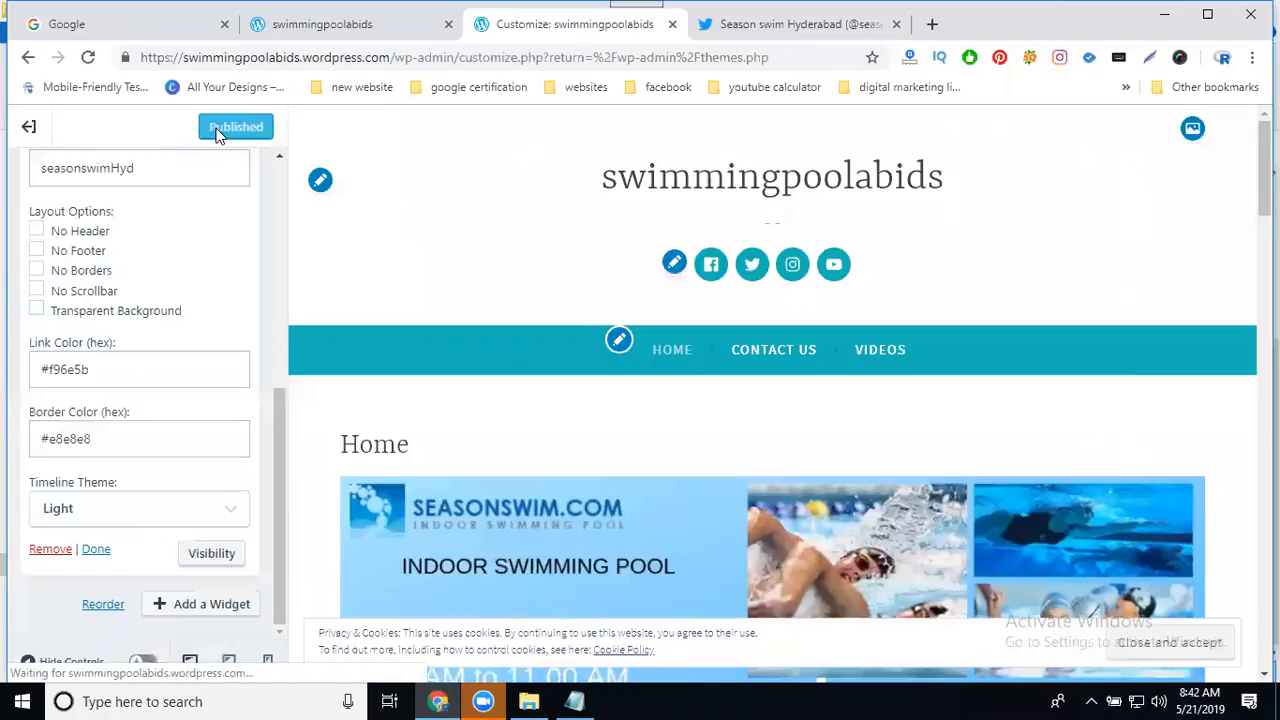
# Step: Reload the live site to check the footer's Twitter timeline with the changed layout
pyautogui.click(320, 24)
pyautogui.click(89, 58)
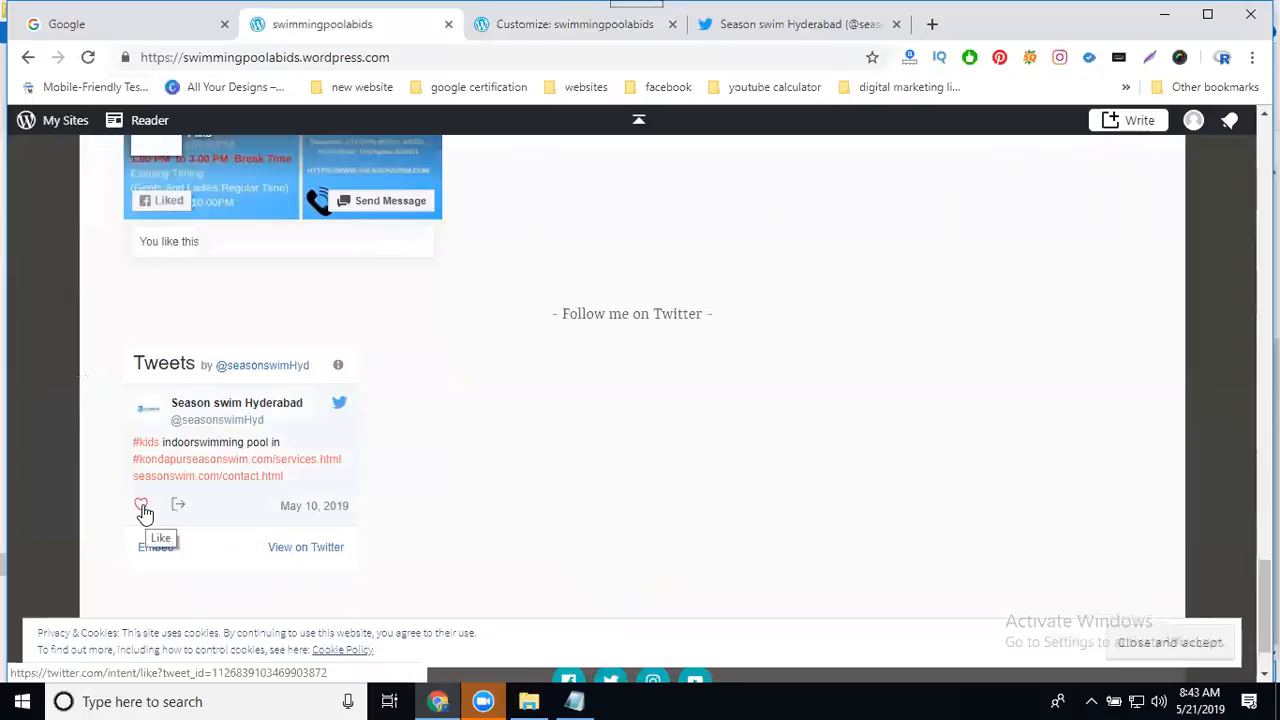
# Step: Set the number of tweets shown in the Twitter Timeline widget to 5
pyautogui.click(521, 30)
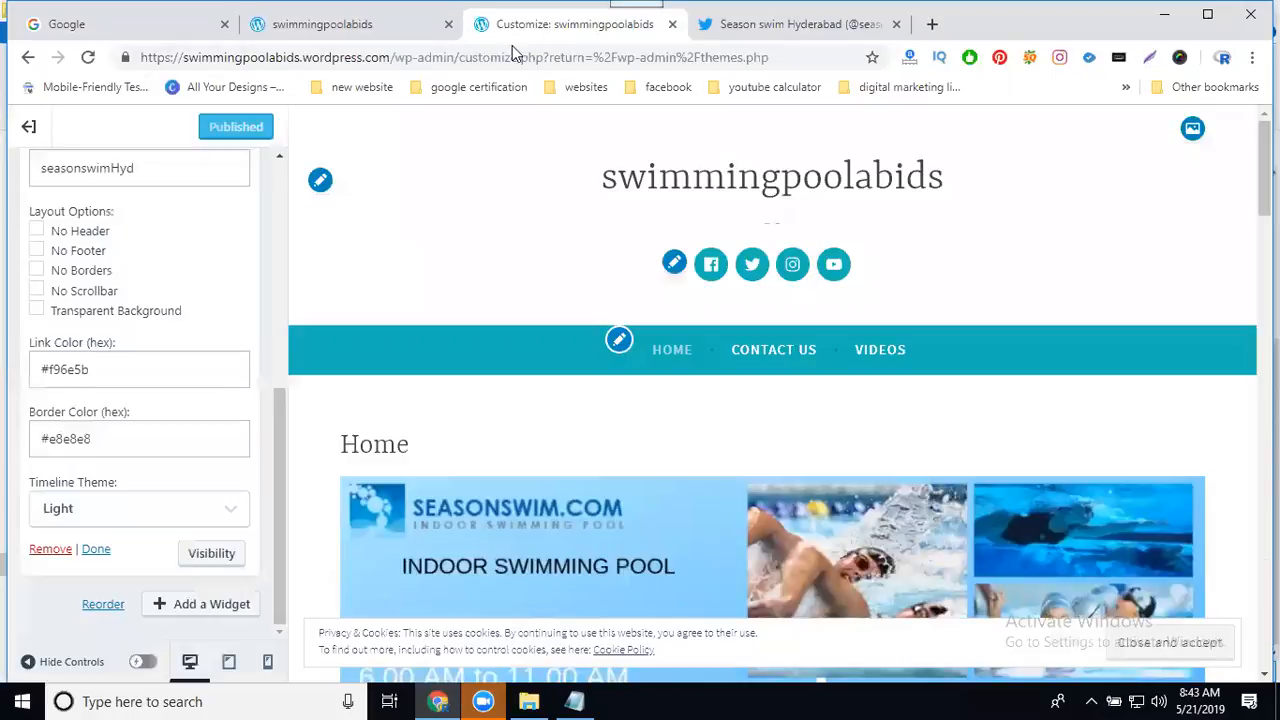
pyautogui.scroll(4, 170, 290)
pyautogui.click(49, 473)
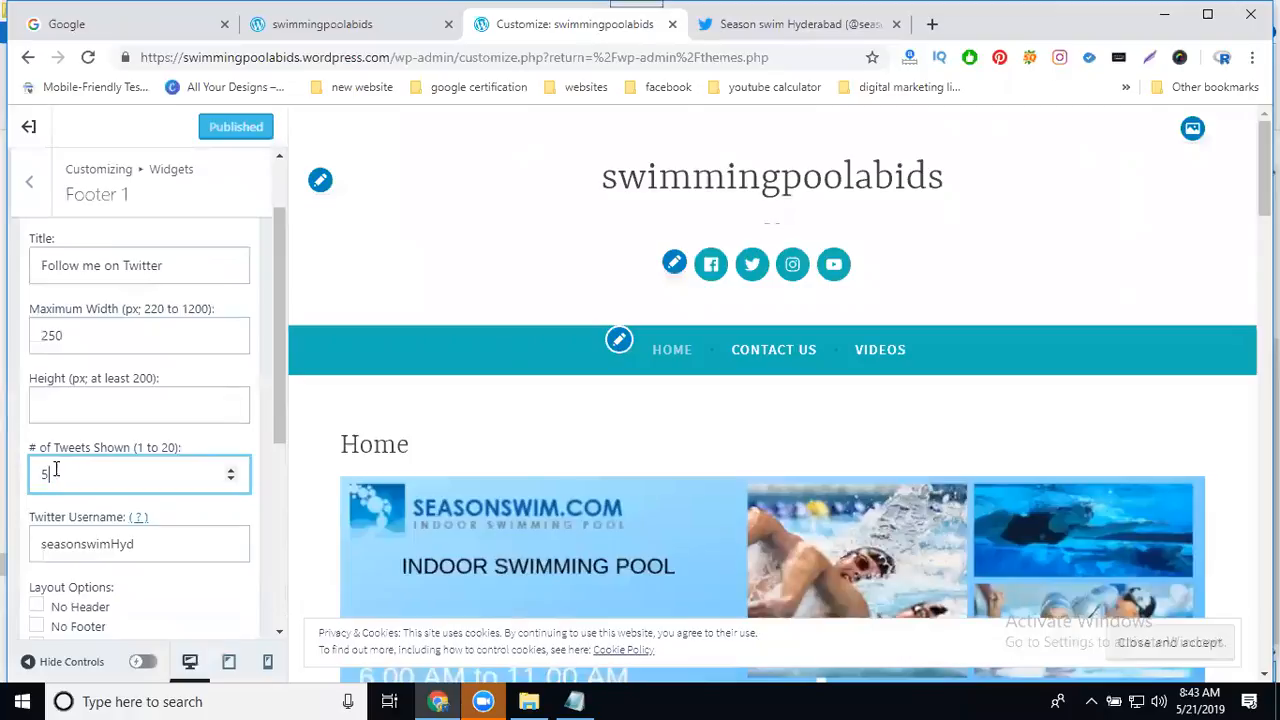
# Step: Publish the changed tweet count and reload the live site to check the tweets listed in the footer's Twitter timeline
pyautogui.click(221, 129)
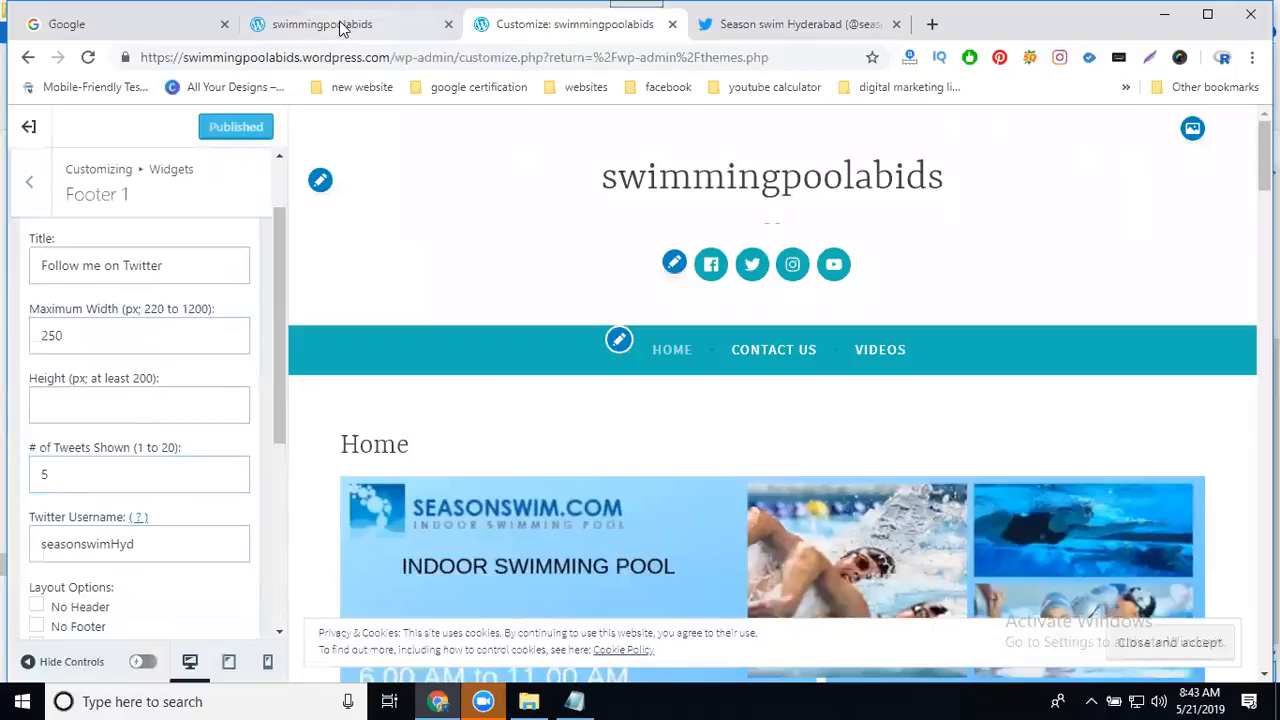
pyautogui.click(343, 24)
pyautogui.click(86, 60)
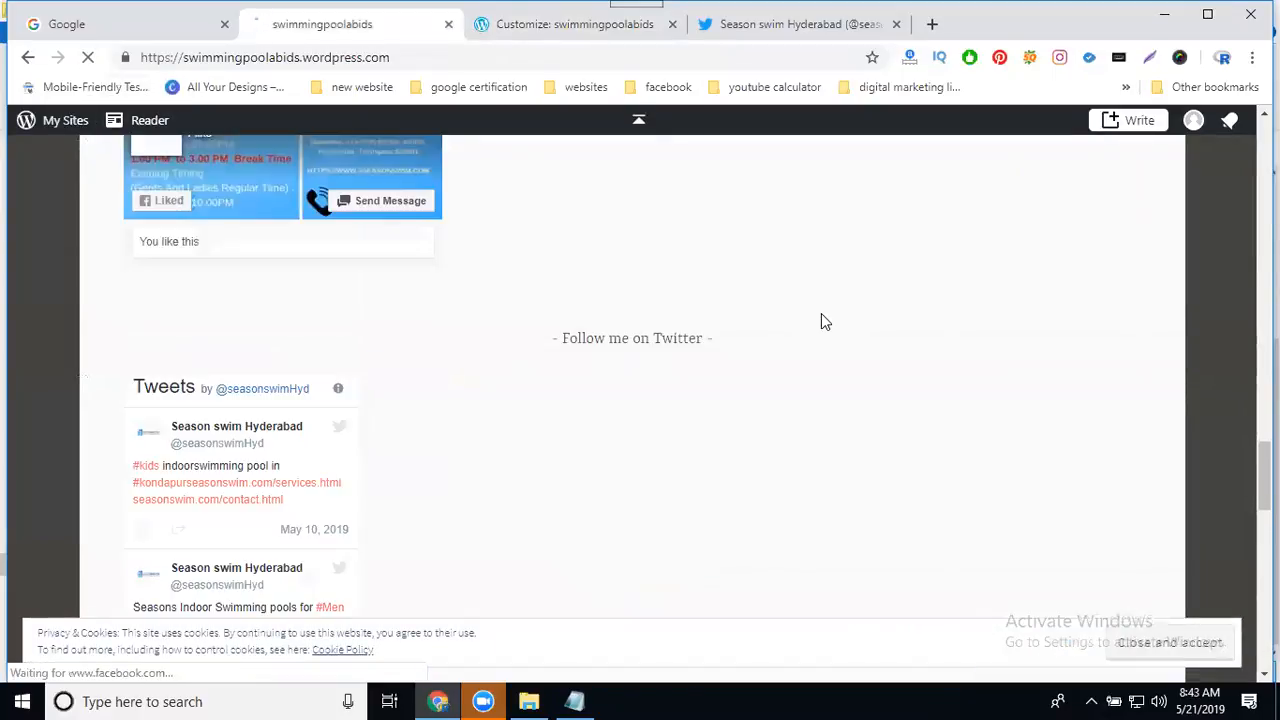
pyautogui.scroll(-2, 490, 418)
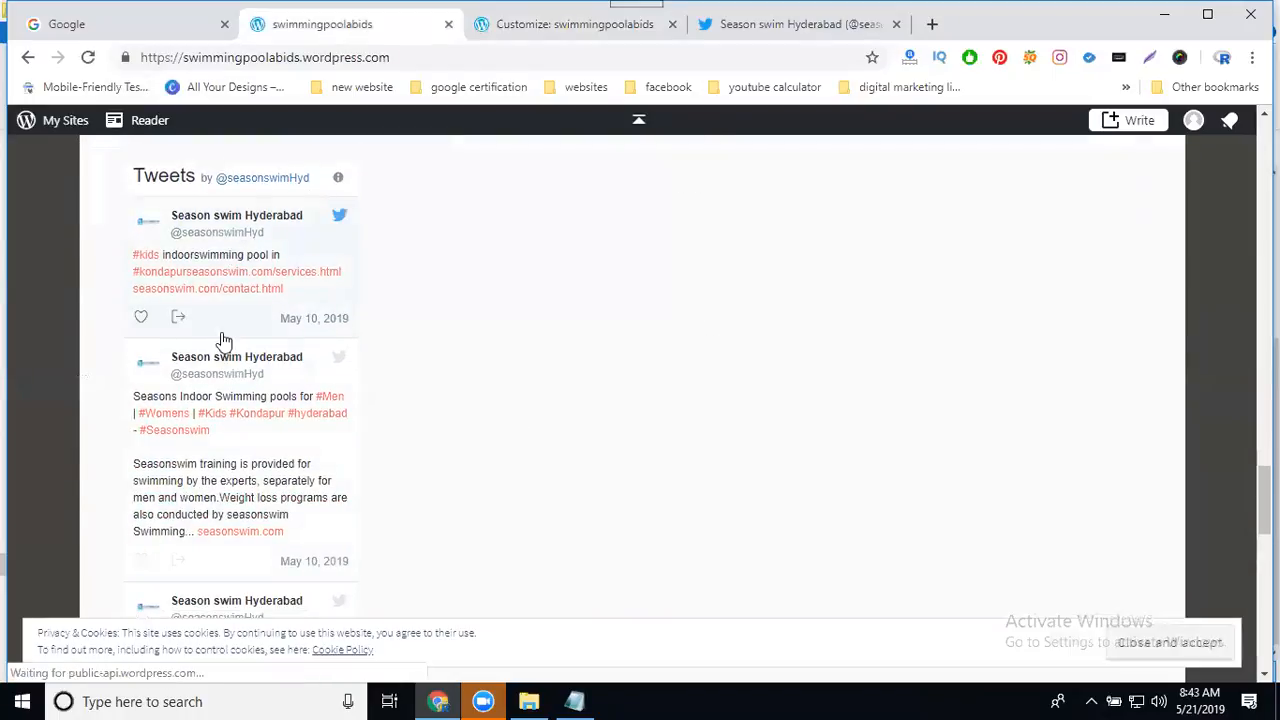
pyautogui.scroll(-2, 201, 420)
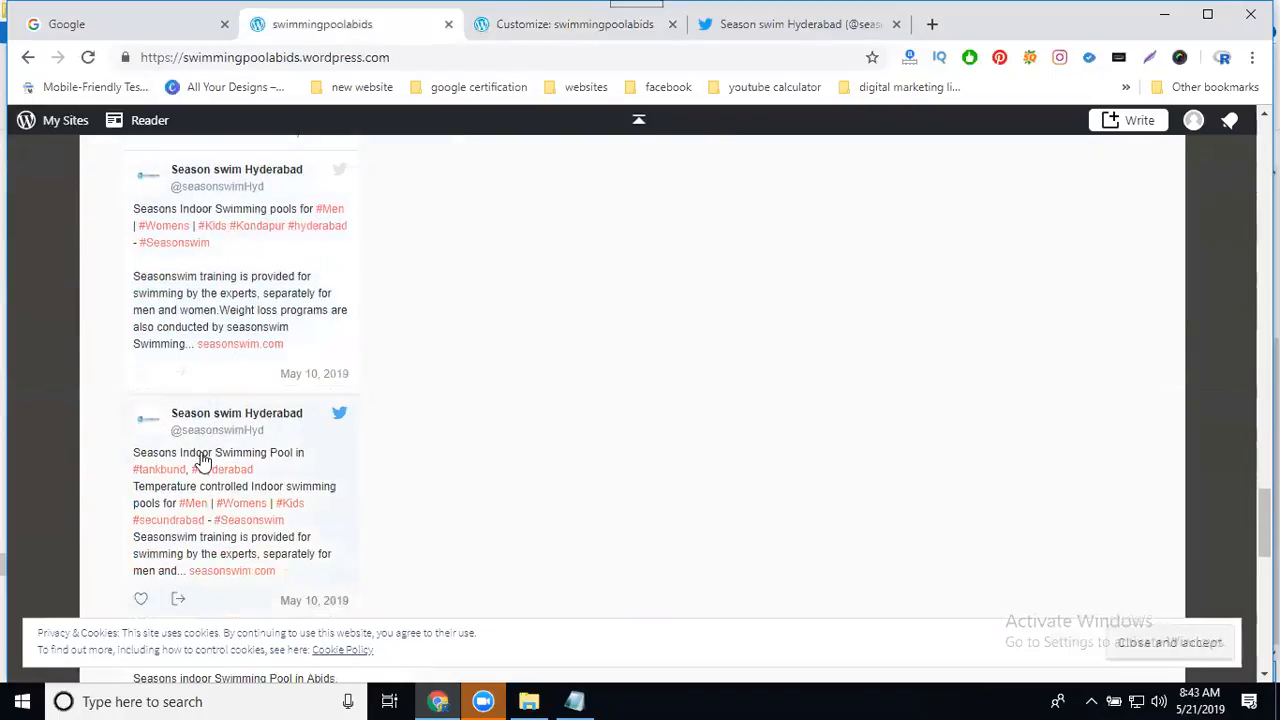
pyautogui.scroll(-3, 203, 458)
pyautogui.scroll(-4, 195, 445)
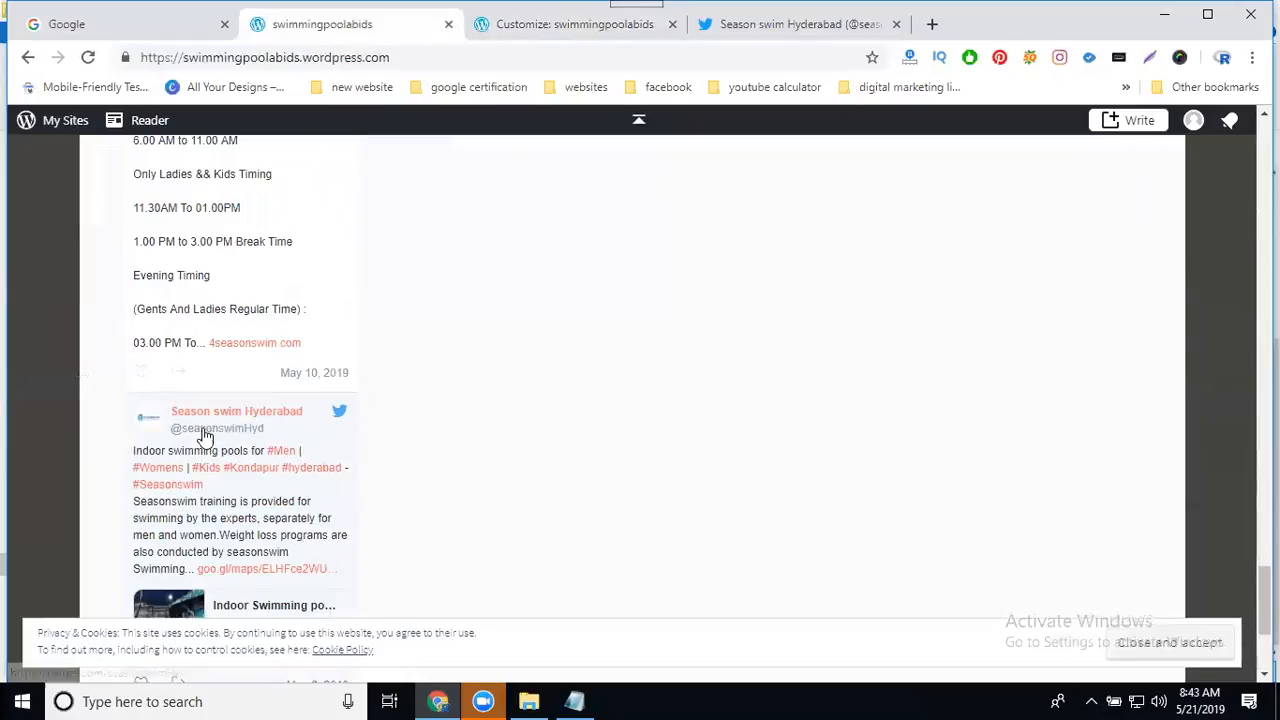
pyautogui.scroll(-2, 192, 470)
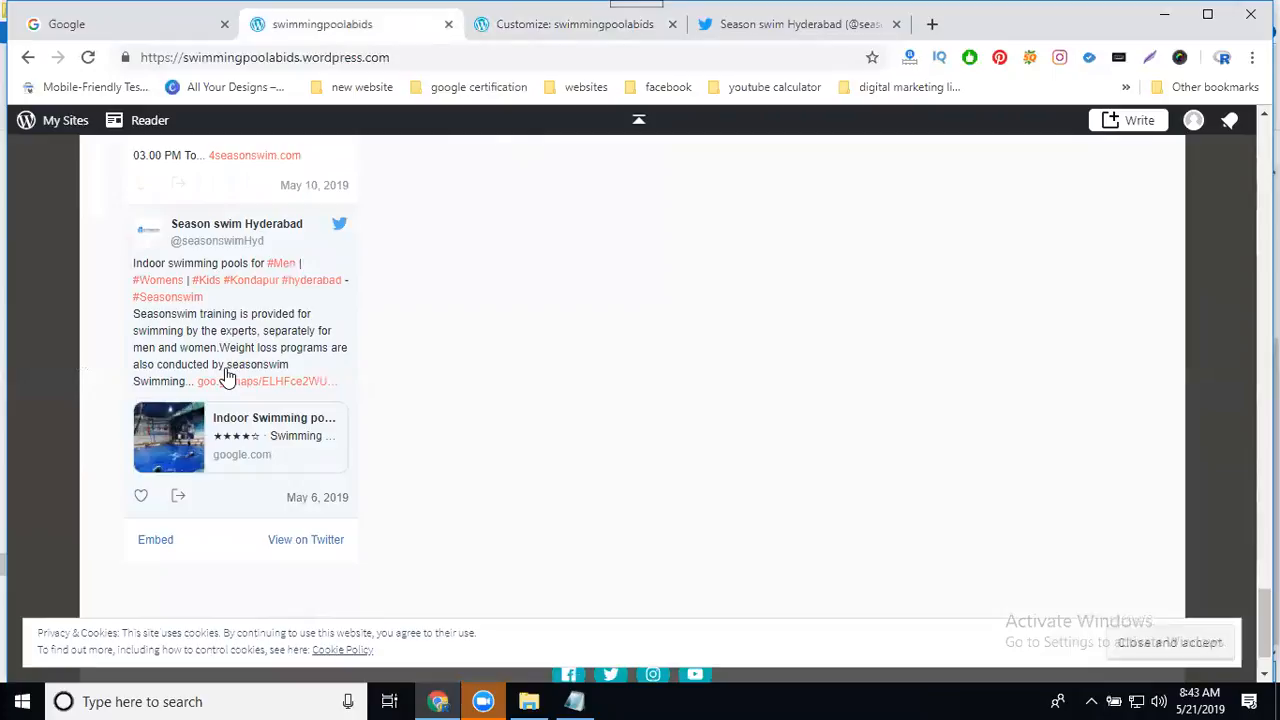
# Step: Set the number of tweets shown in the Twitter Timeline widget to 1 in the customizer and publish the change
pyautogui.click(531, 28)
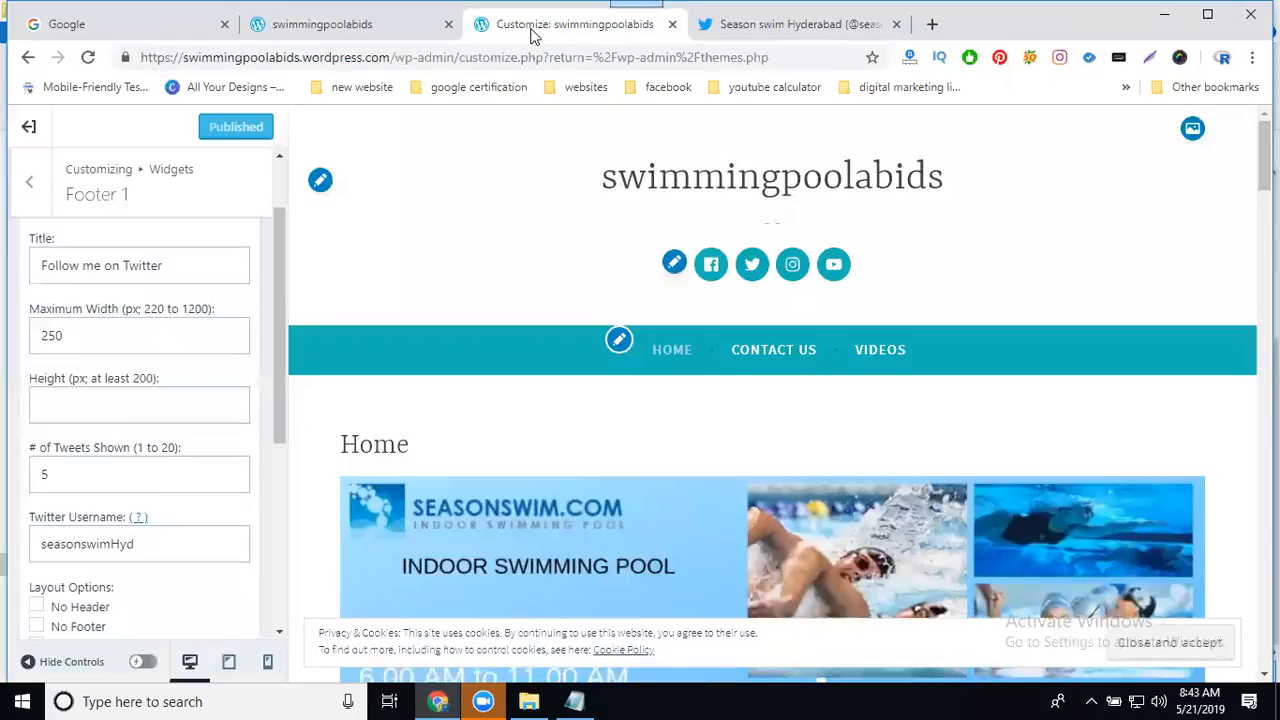
pyautogui.doubleClick(78, 470)
pyautogui.write('1')
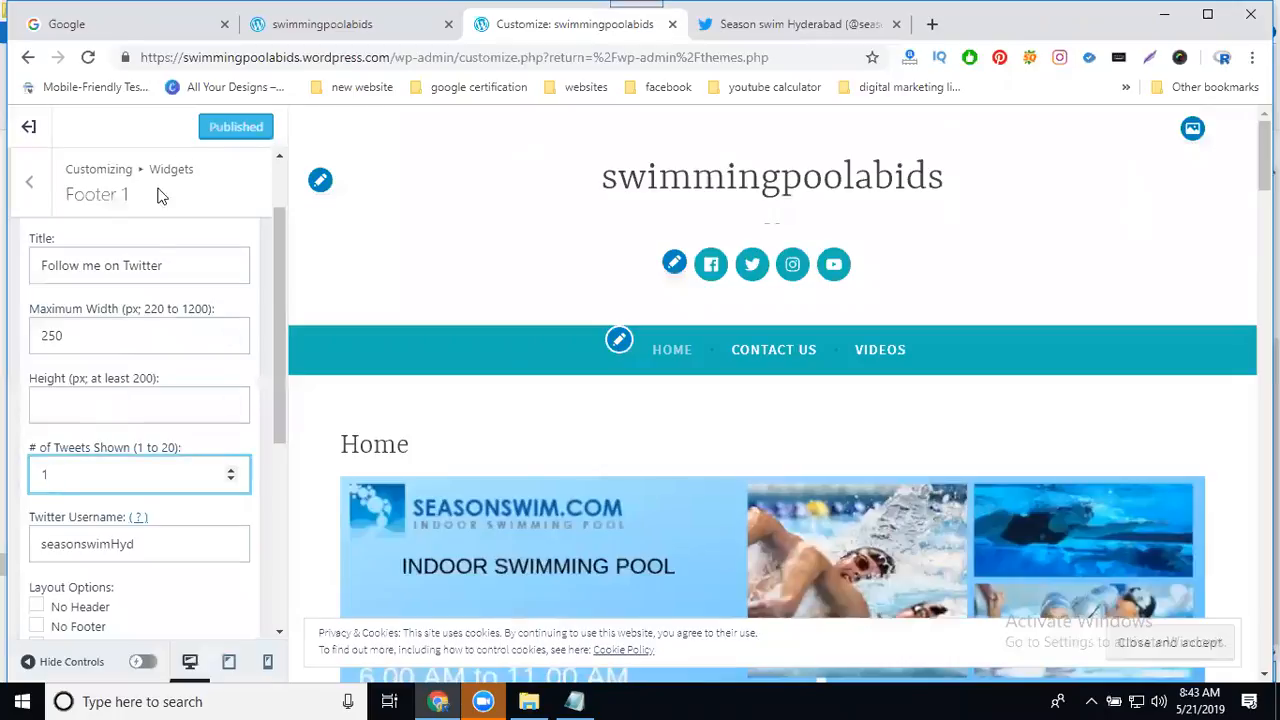
pyautogui.click(223, 129)
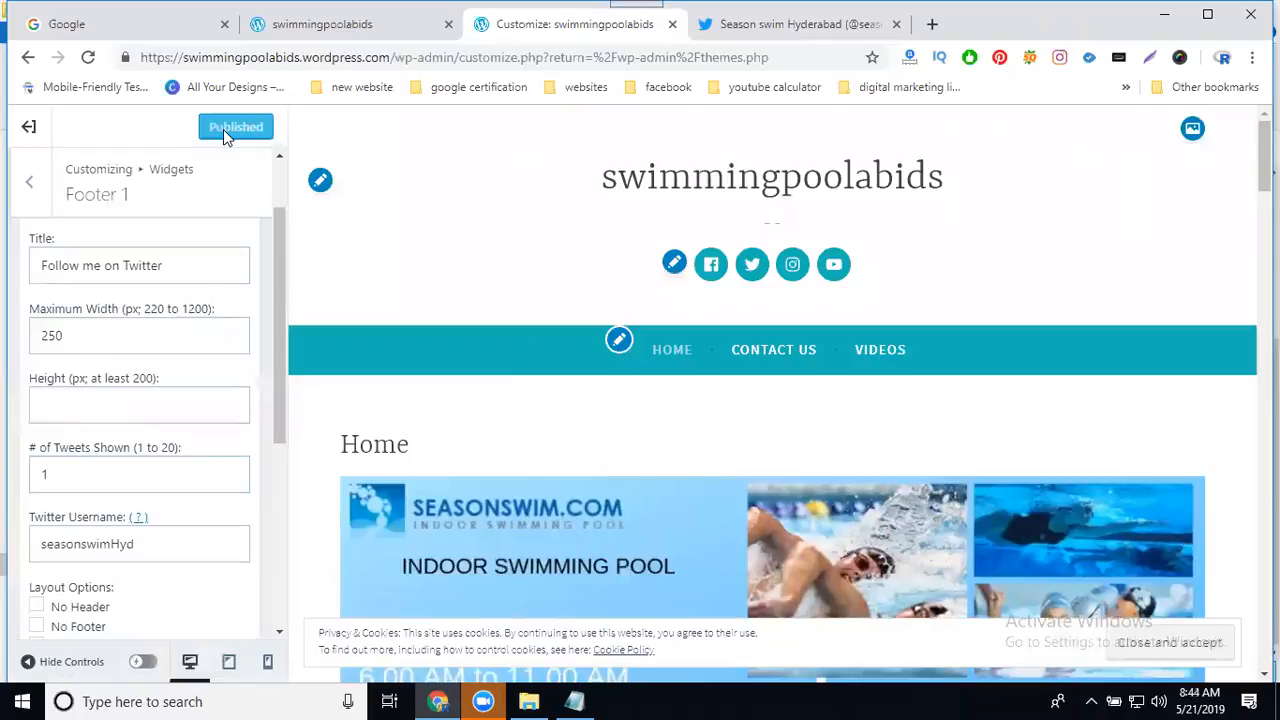
# Step: Reload the live site to check the footer's Twitter timeline with the single-tweet setting
pyautogui.click(311, 28)
pyautogui.click(90, 58)
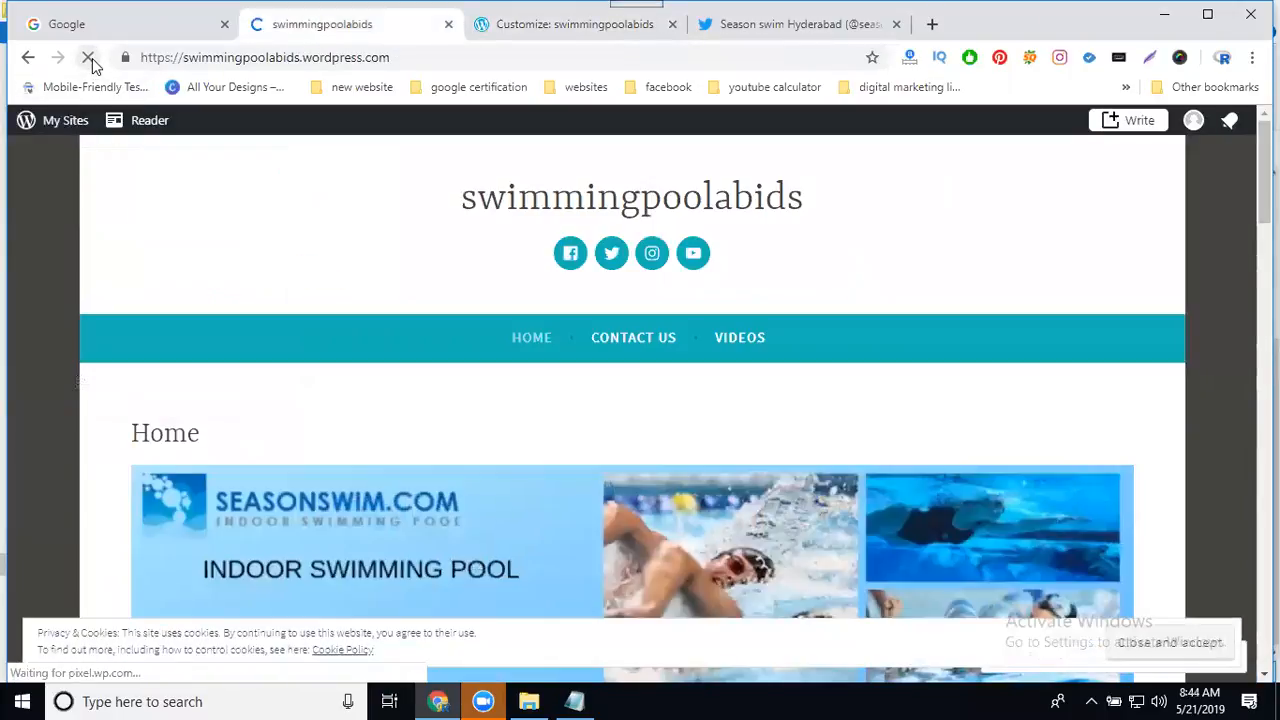
pyautogui.scroll(-4, 287, 178)
pyautogui.scroll(-20, 316, 250)
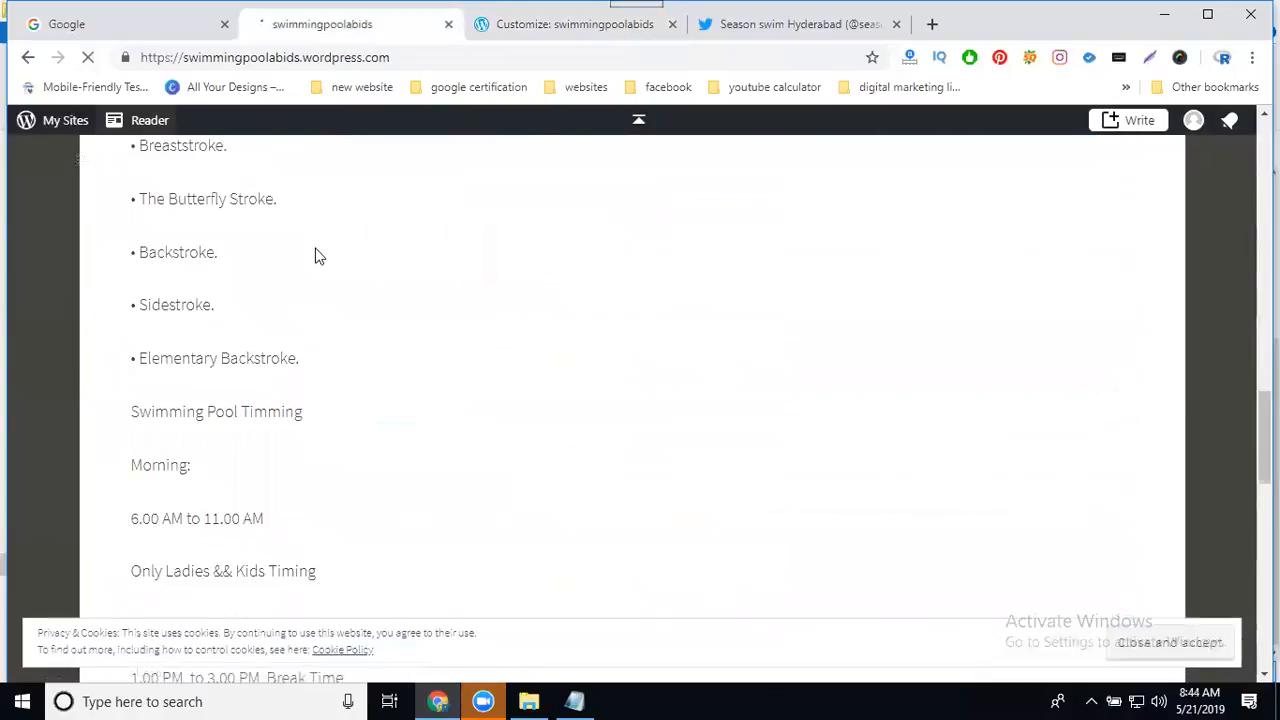